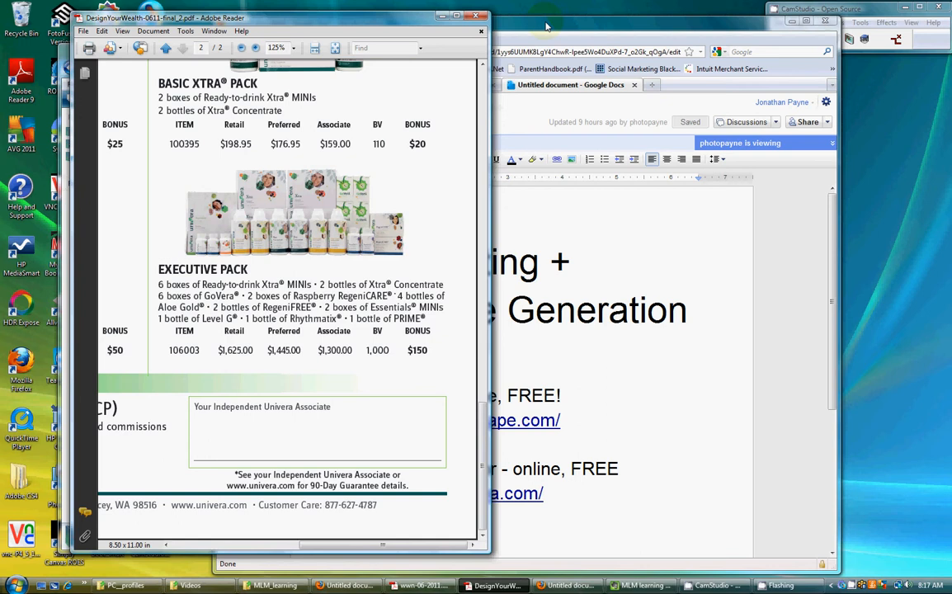
# Step: Switch to the browser and review pages 1 and 4 of the flyer open in PDFescape, down to the associate box
pyautogui.click(545, 26)
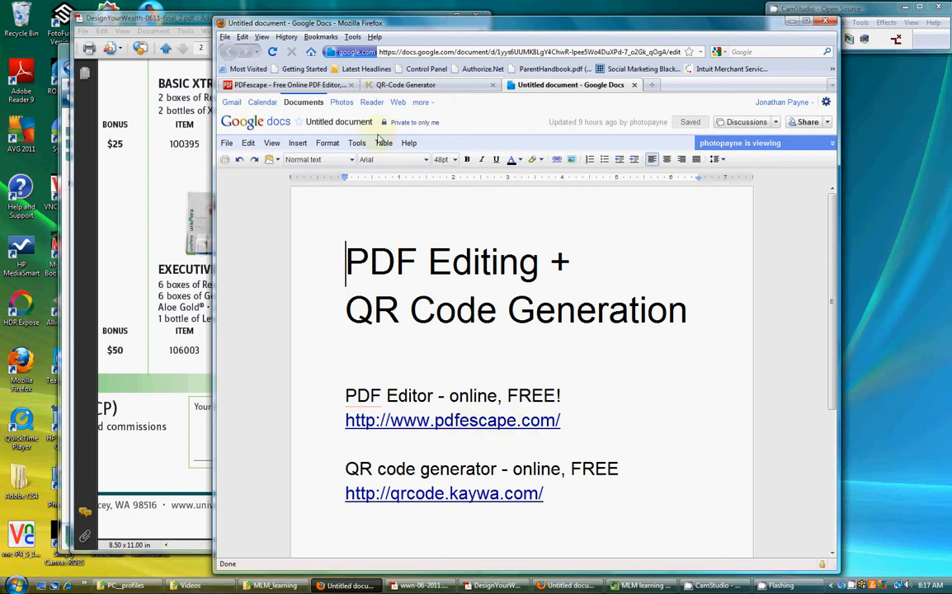
pyautogui.click(303, 85)
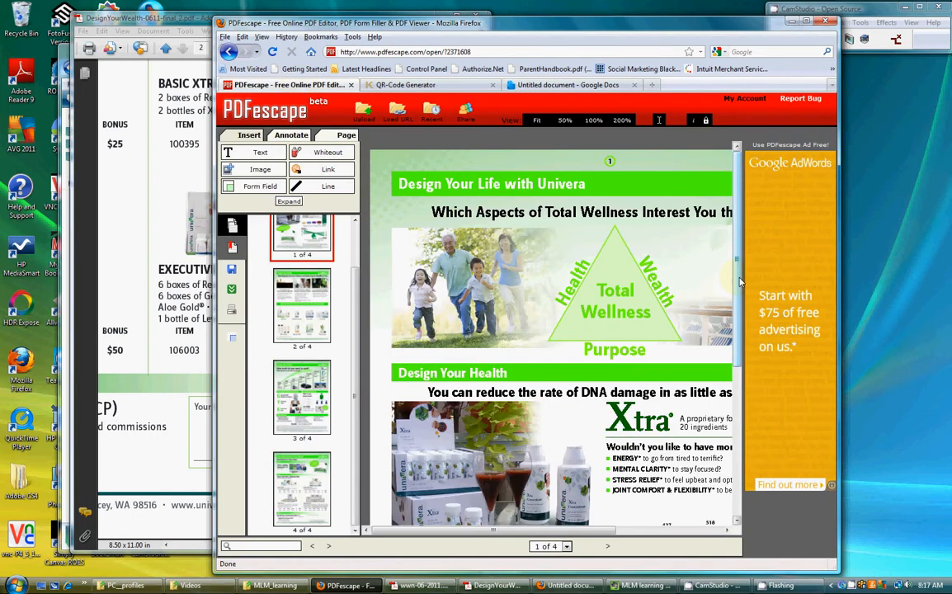
pyautogui.scroll(-5, 740, 282)
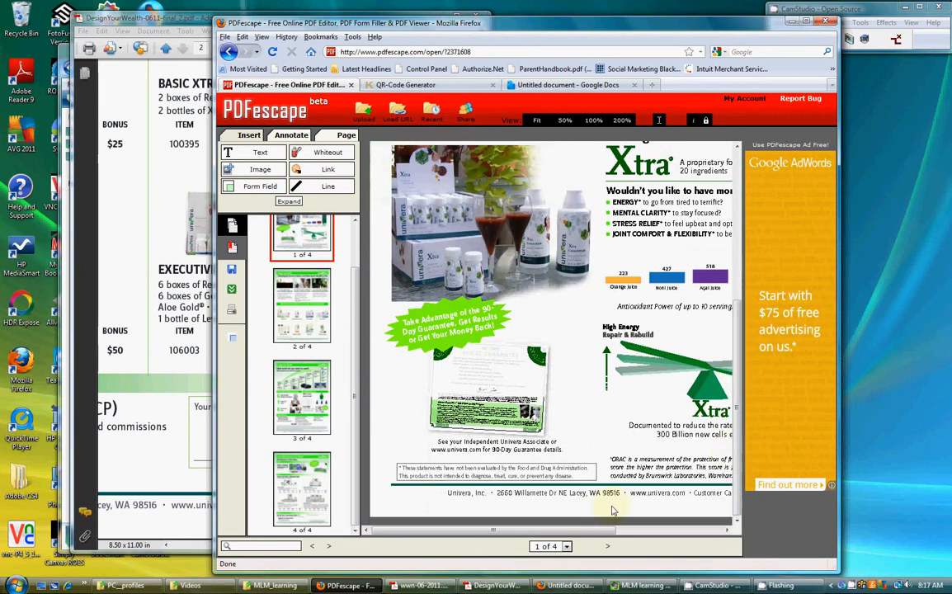
pyautogui.moveTo(601, 531); pyautogui.dragTo(710, 537)
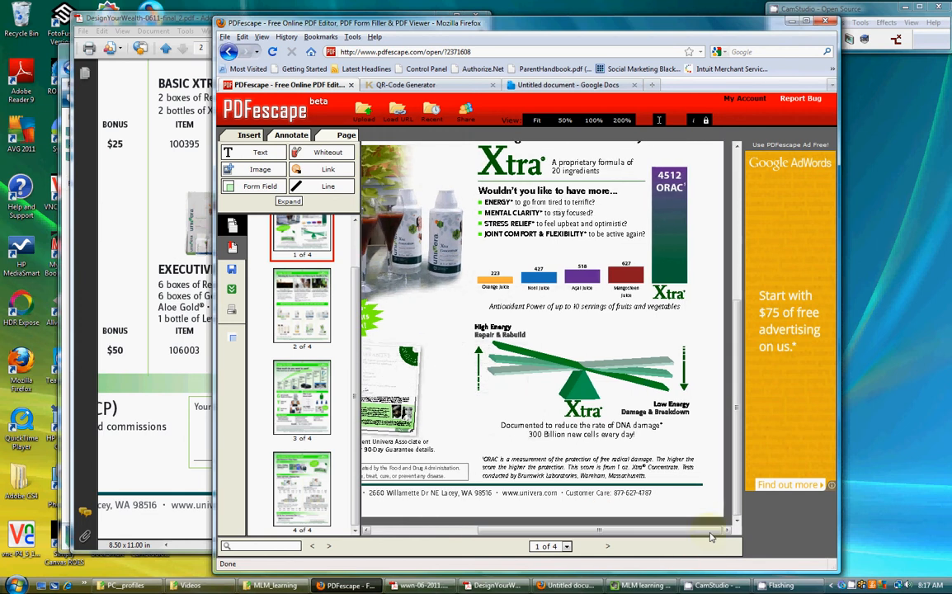
pyautogui.click(310, 512)
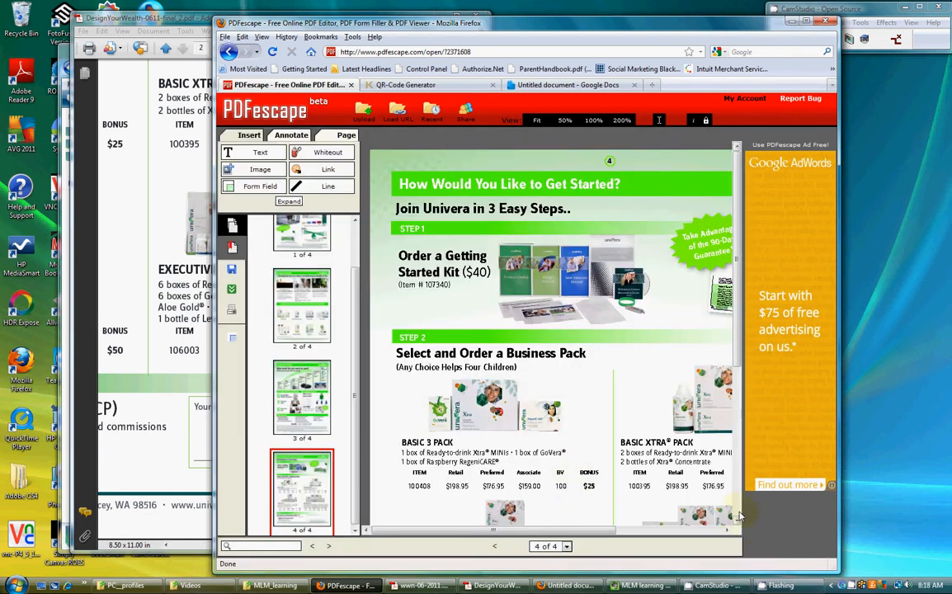
pyautogui.click(741, 517)
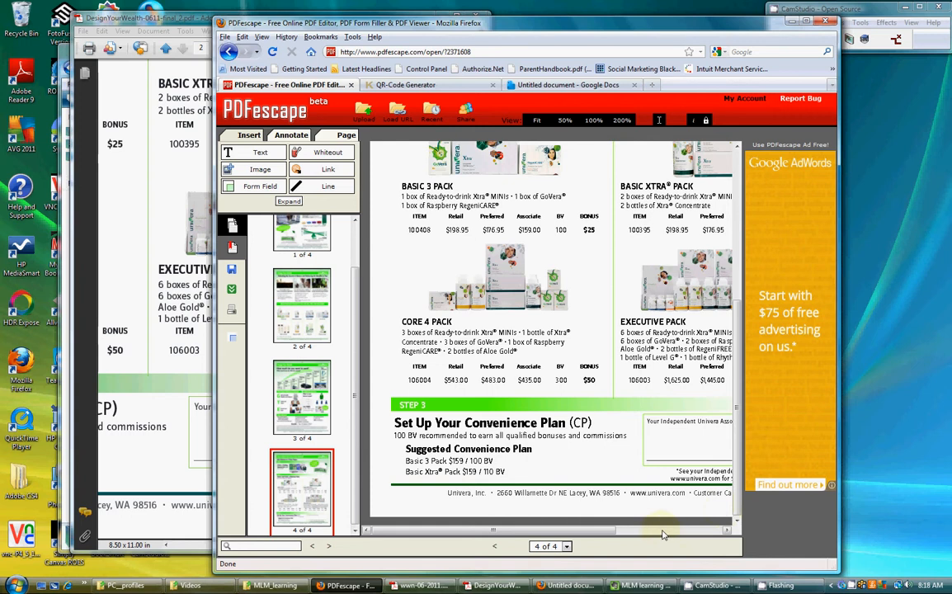
pyautogui.click(697, 532)
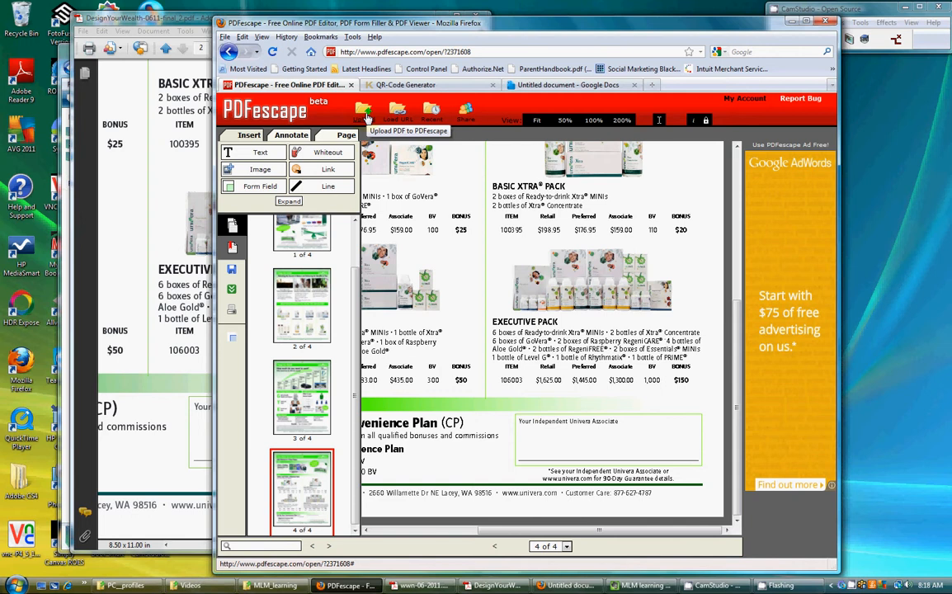
# Step: Upload DesignYourLife-sheet-full.pdf from the univera june folder to PDFescape without saving the current work
pyautogui.click(366, 119)
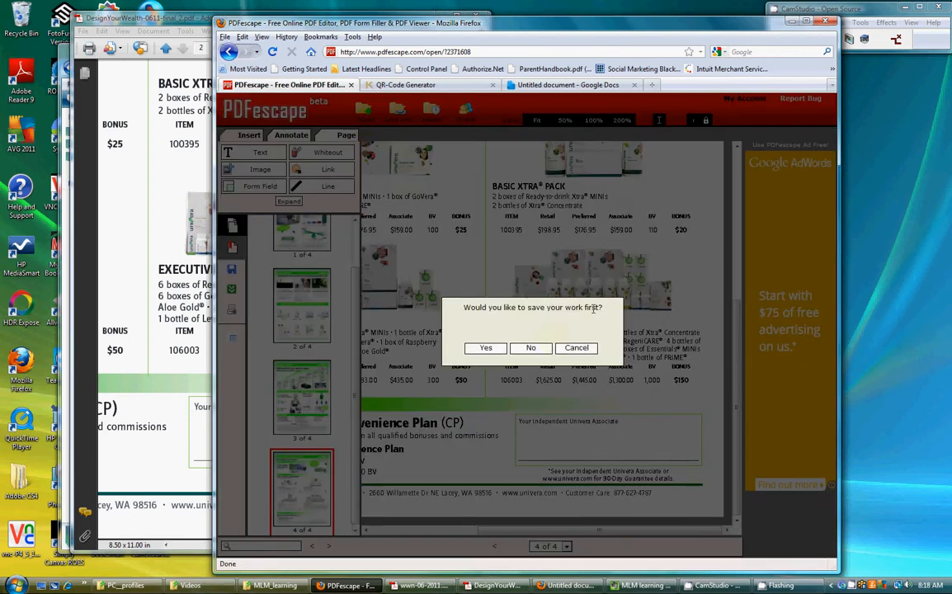
pyautogui.click(531, 349)
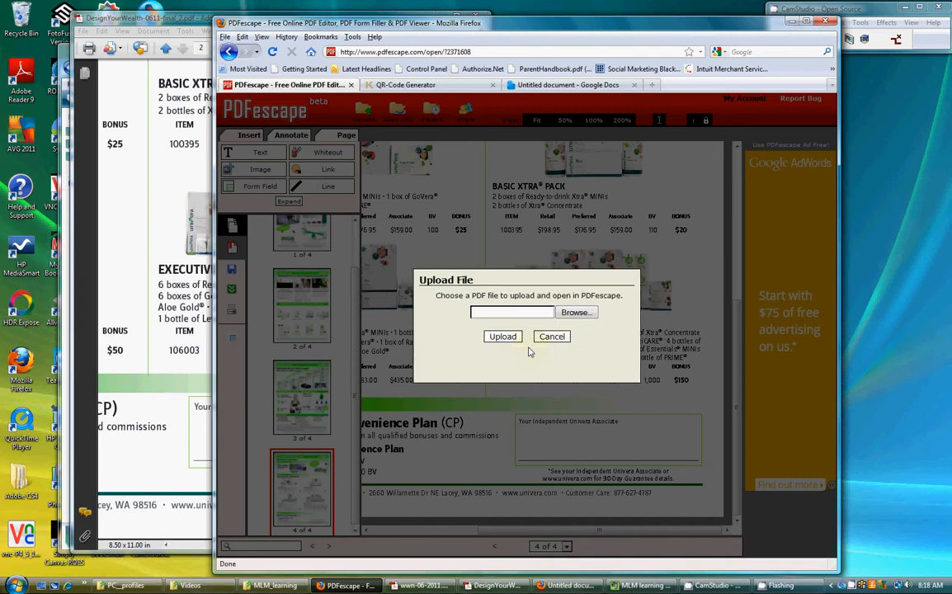
pyautogui.click(575, 313)
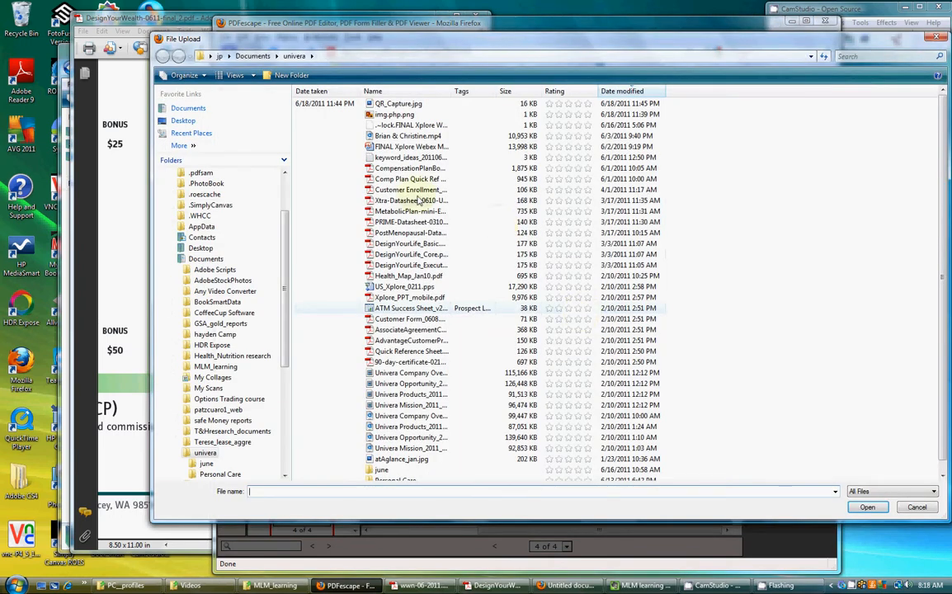
pyautogui.doubleClick(378, 470)
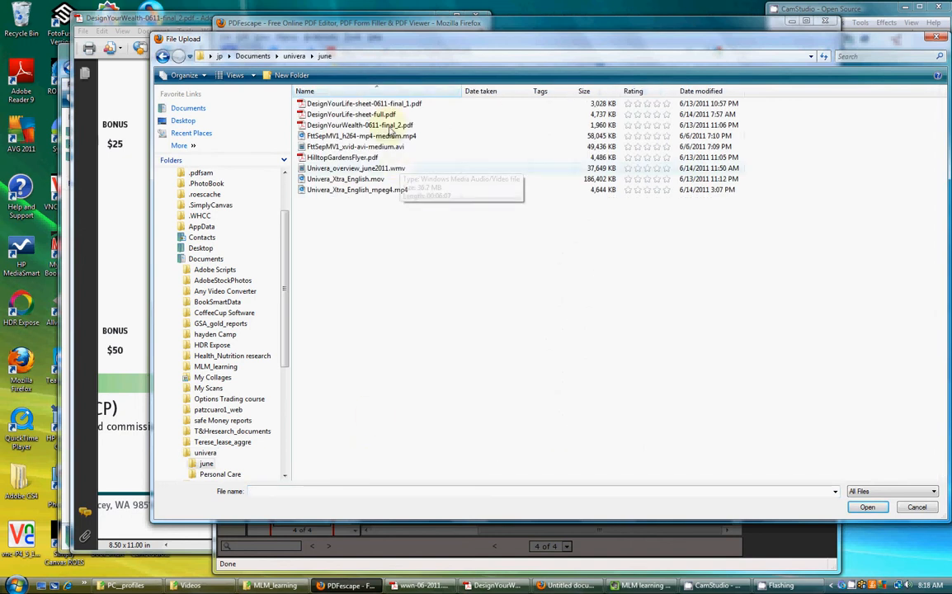
pyautogui.click(347, 114)
pyautogui.press('Return')
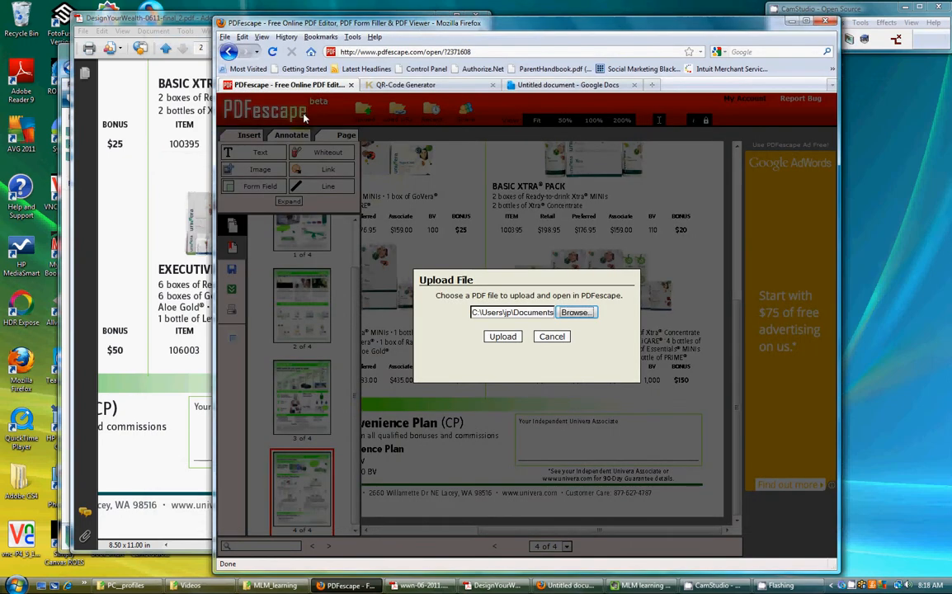
pyautogui.click(501, 337)
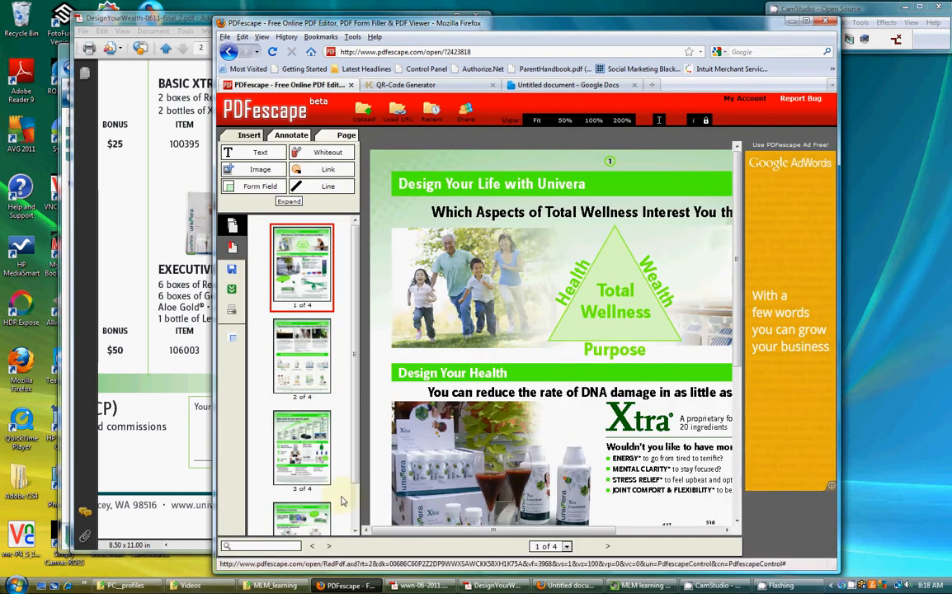
# Step: Insert a text object inside the "Your Independent Univera Associate" box on page 4
pyautogui.scroll(-1, 318, 458)
pyautogui.click(310, 512)
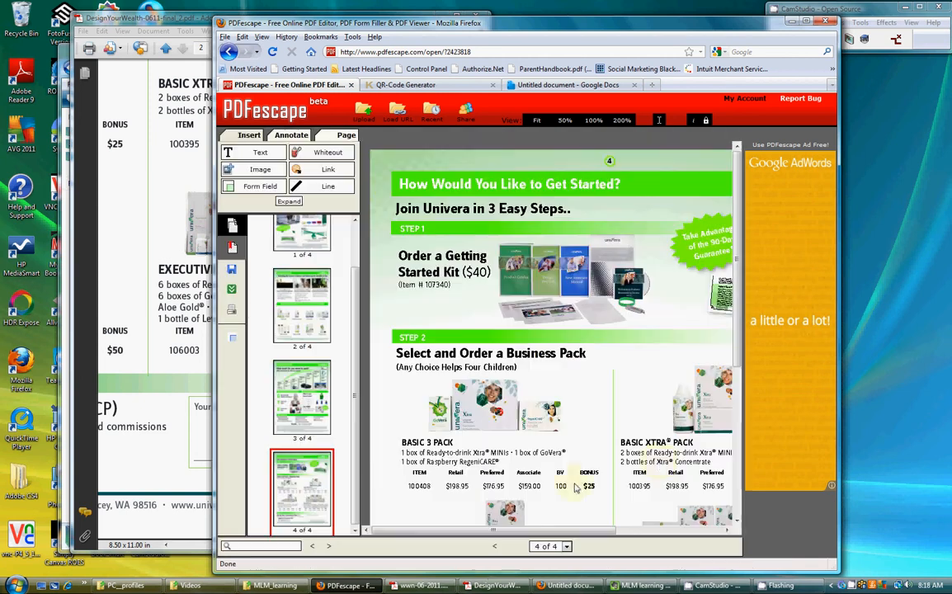
pyautogui.scroll(-3, 736, 485)
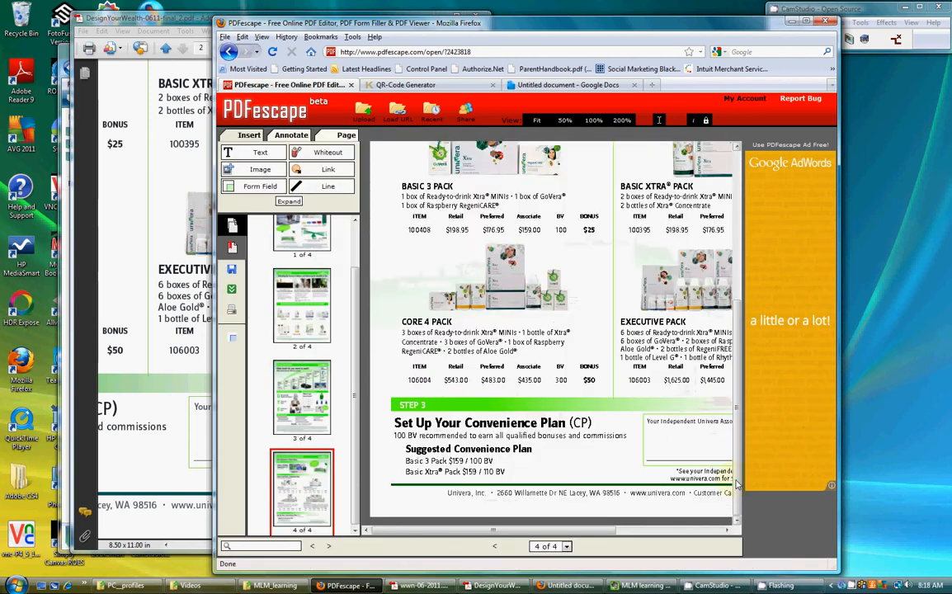
pyautogui.click(696, 531)
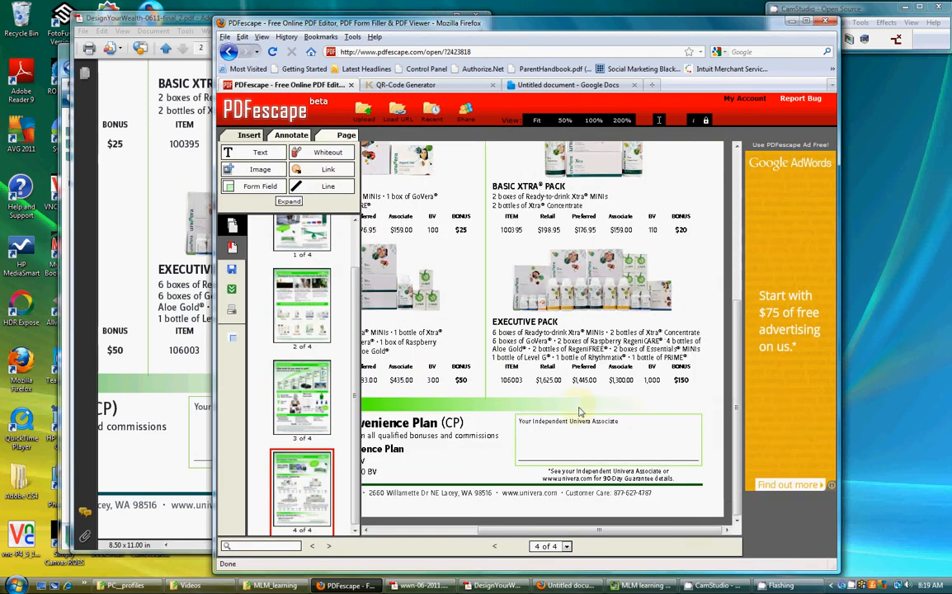
pyautogui.click(256, 153)
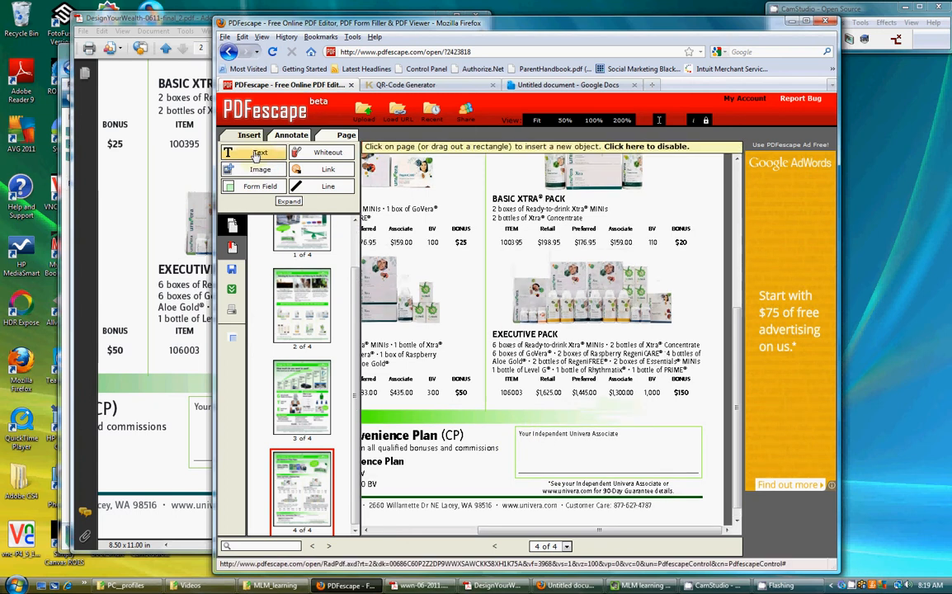
pyautogui.click(521, 443)
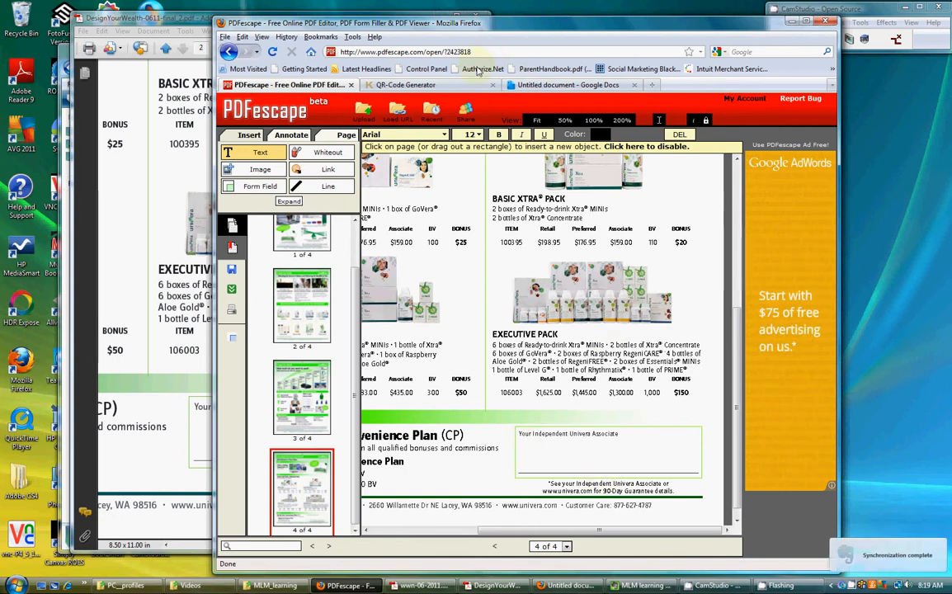
# Step: Copy the four lines of contact details from the Google Docs document and paste them into the new text object in PDFescape
pyautogui.click(573, 86)
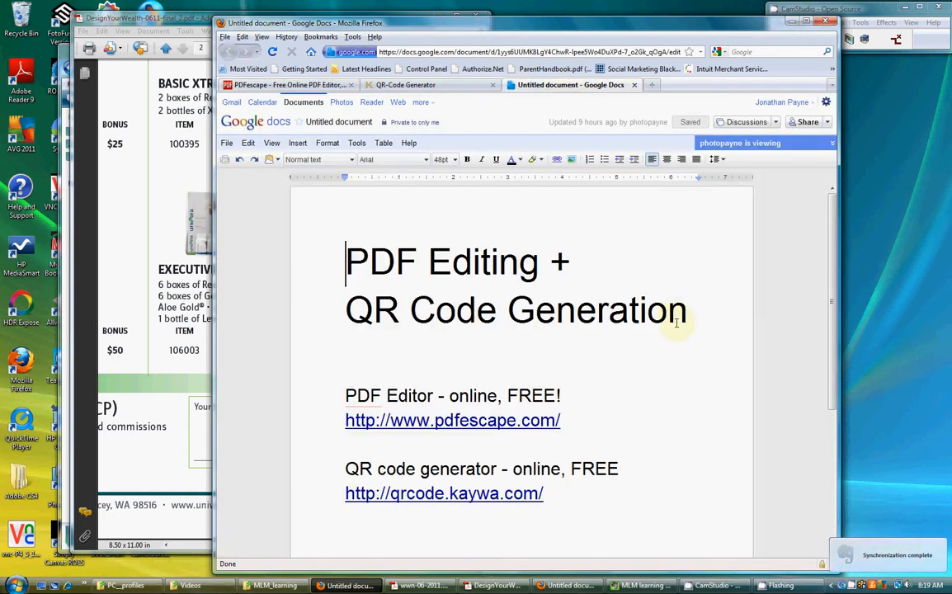
pyautogui.scroll(-4, 660, 340)
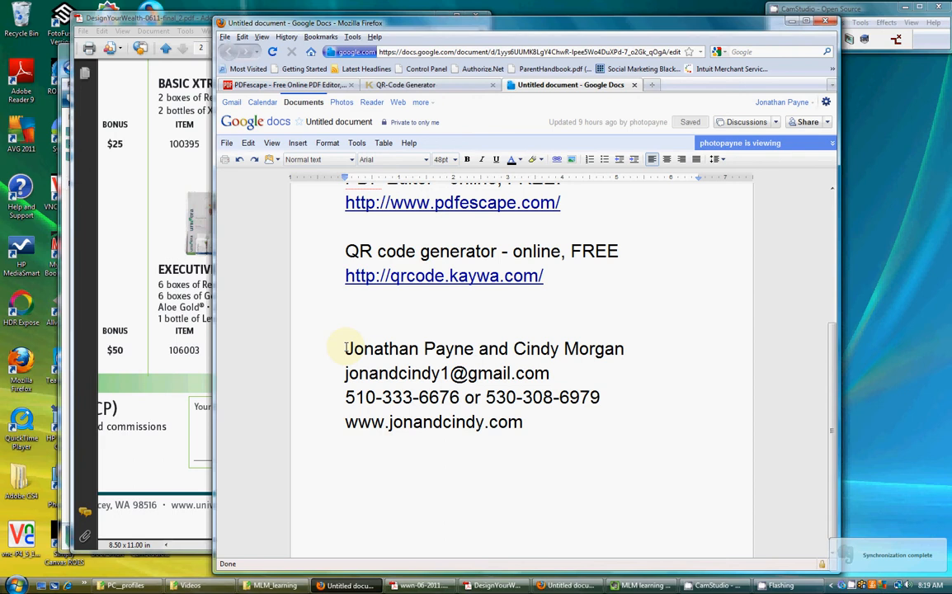
pyautogui.moveTo(344, 347); pyautogui.dragTo(539, 424)
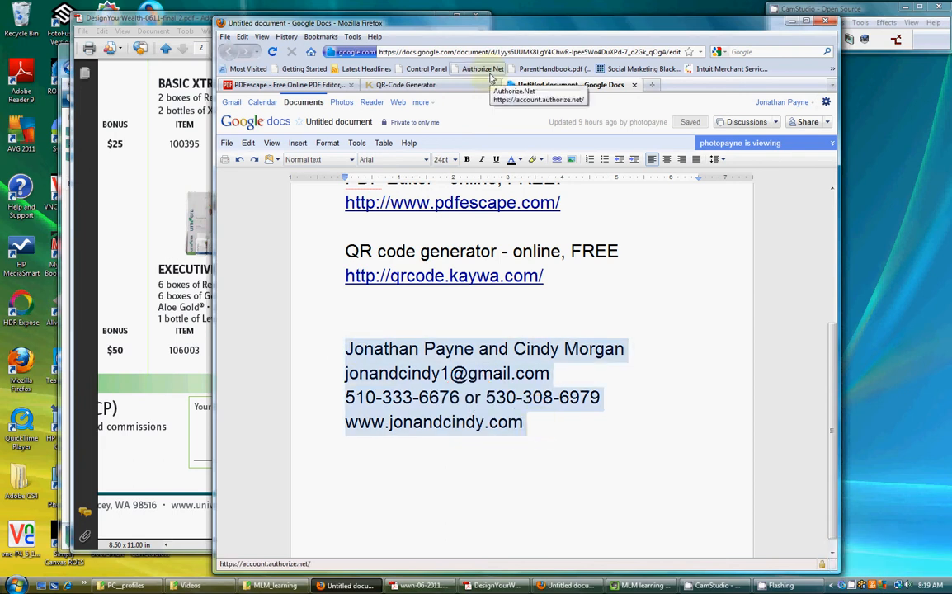
pyautogui.click(301, 86)
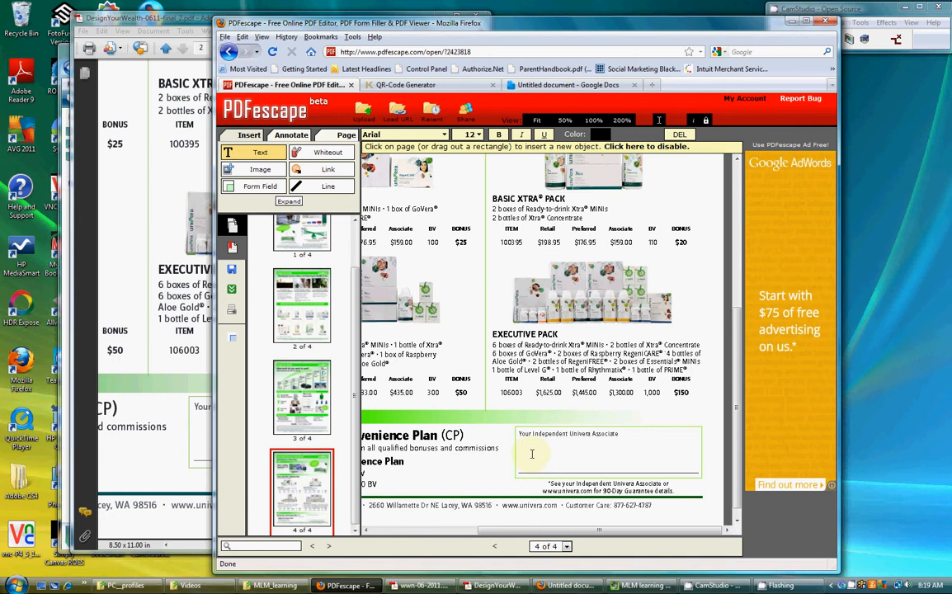
pyautogui.hotkey('ctrl', 'v')
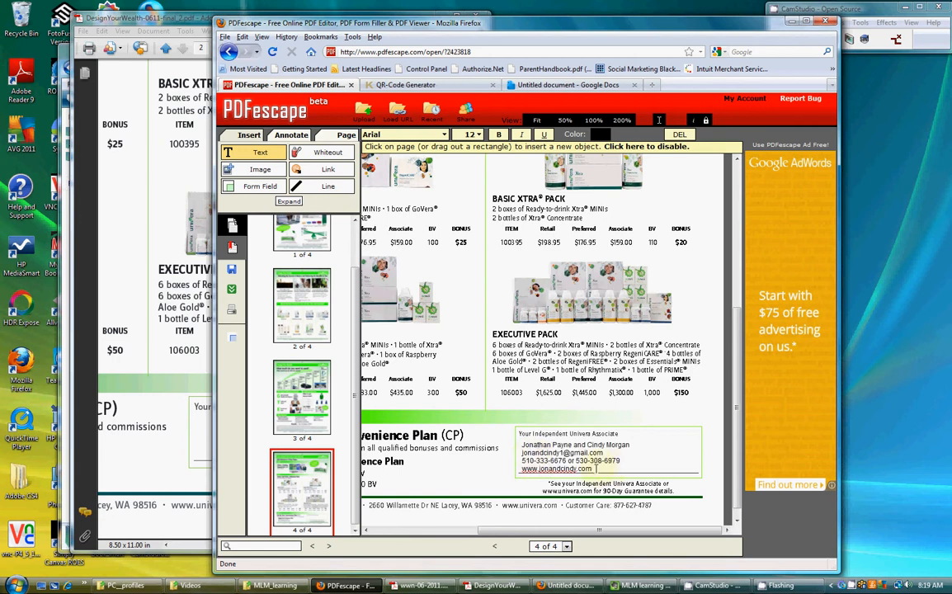
# Step: Try bold and the Courier New font on the pasted contact details
pyautogui.moveTo(596, 468); pyautogui.dragTo(464, 386)
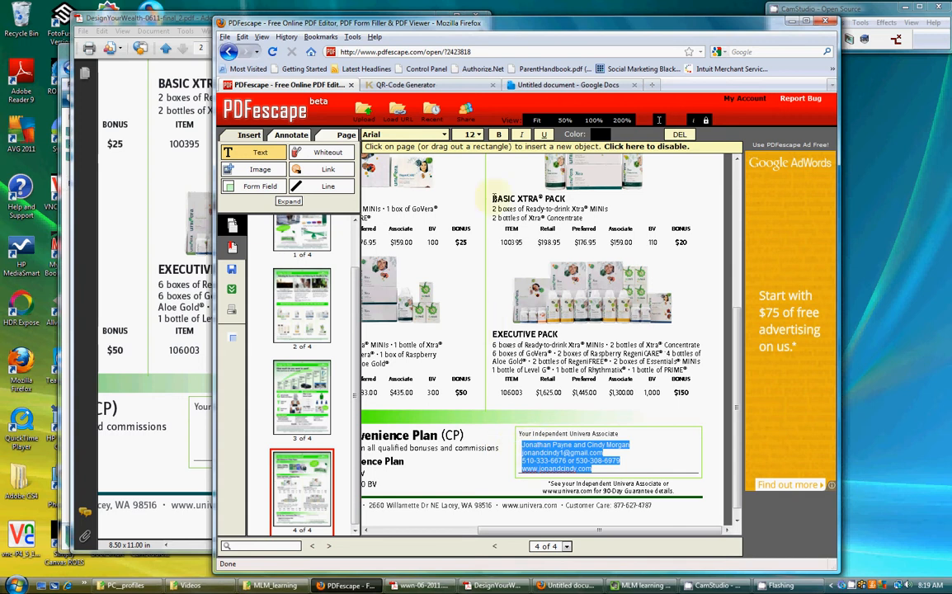
pyautogui.click(498, 135)
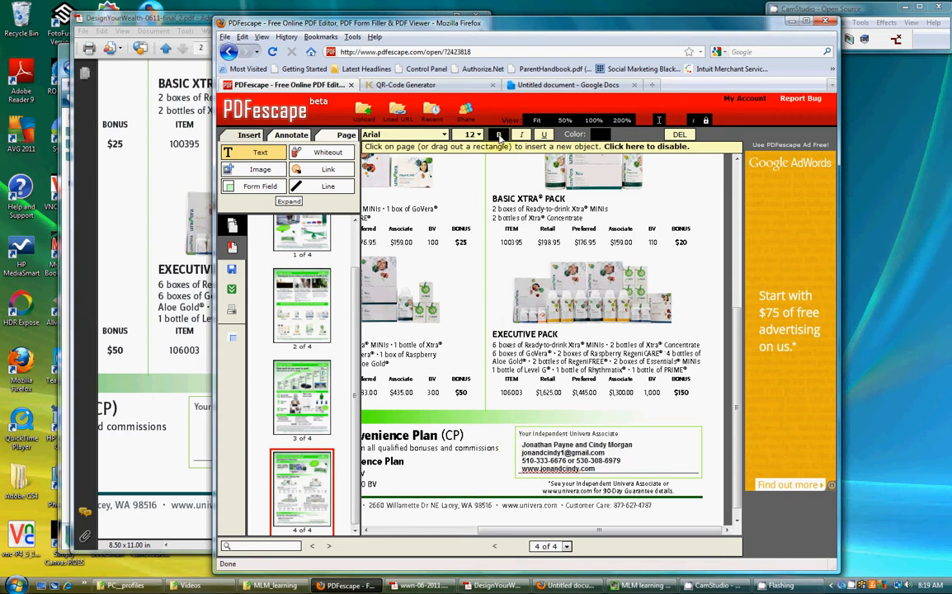
pyautogui.click(444, 135)
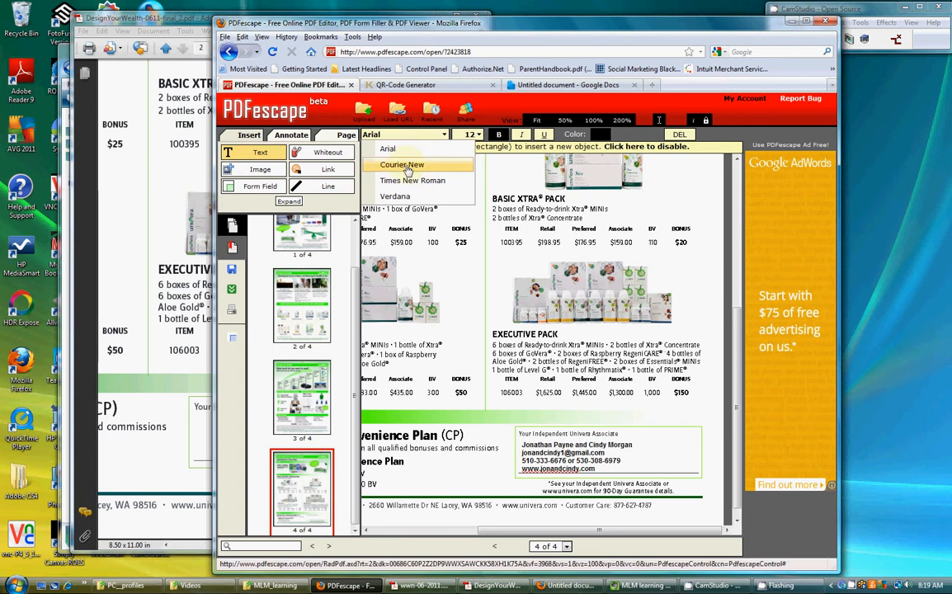
pyautogui.click(404, 165)
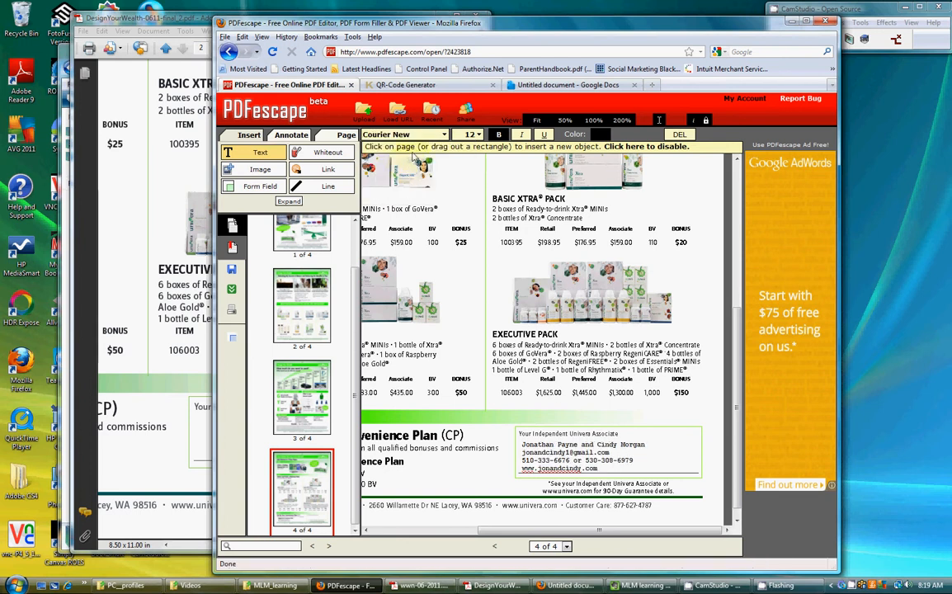
# Step: Set the contact details' font to Verdana and turn off their bold formatting
pyautogui.click(444, 135)
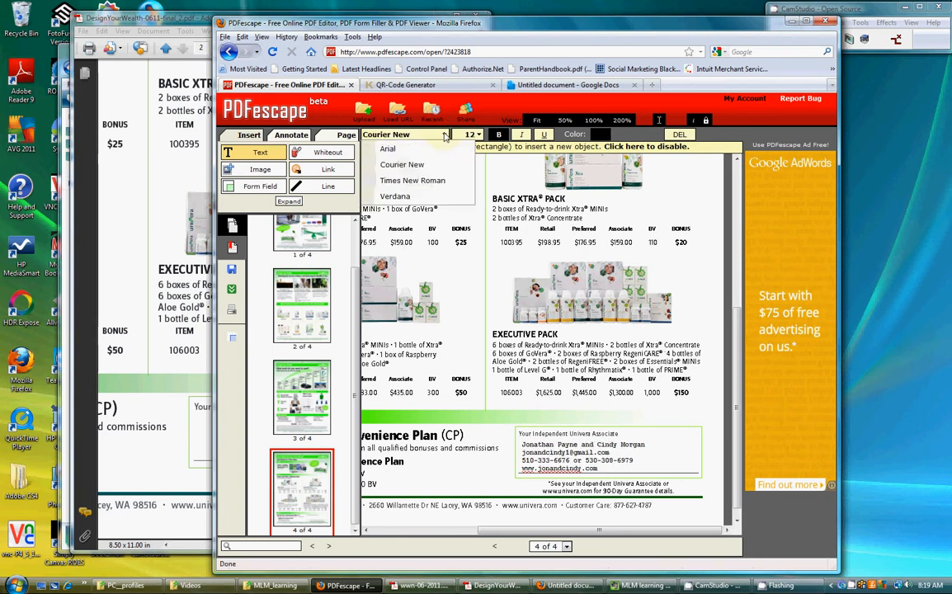
pyautogui.click(398, 196)
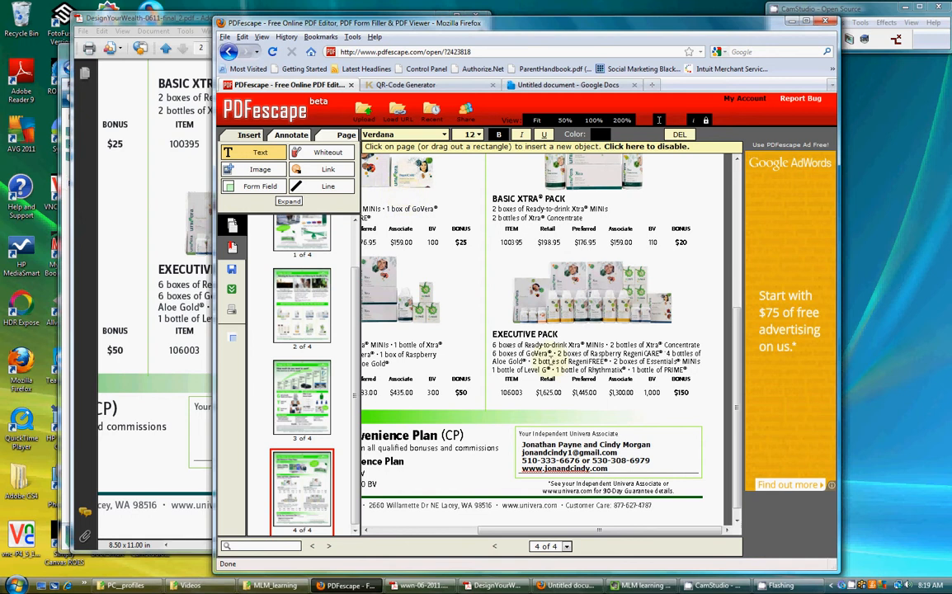
pyautogui.click(499, 134)
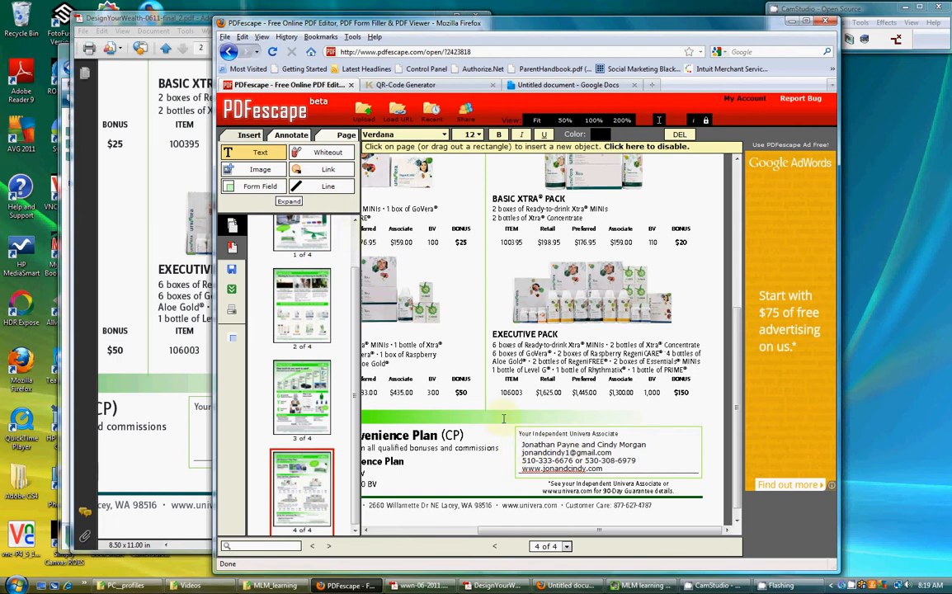
# Step: Try to draw a new text rectangle around the contact details in the associate box
pyautogui.click(327, 169)
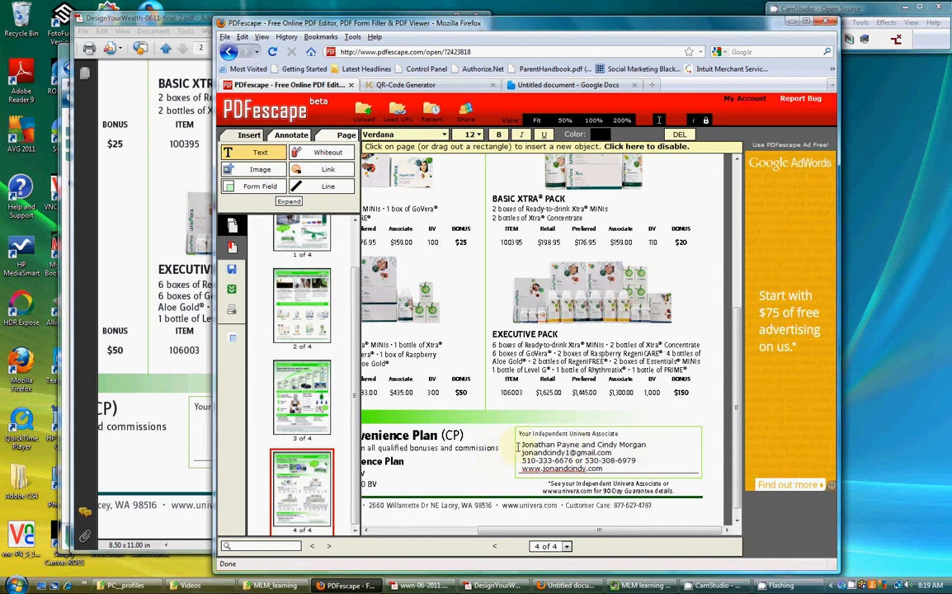
pyautogui.moveTo(519, 444); pyautogui.dragTo(635, 478)
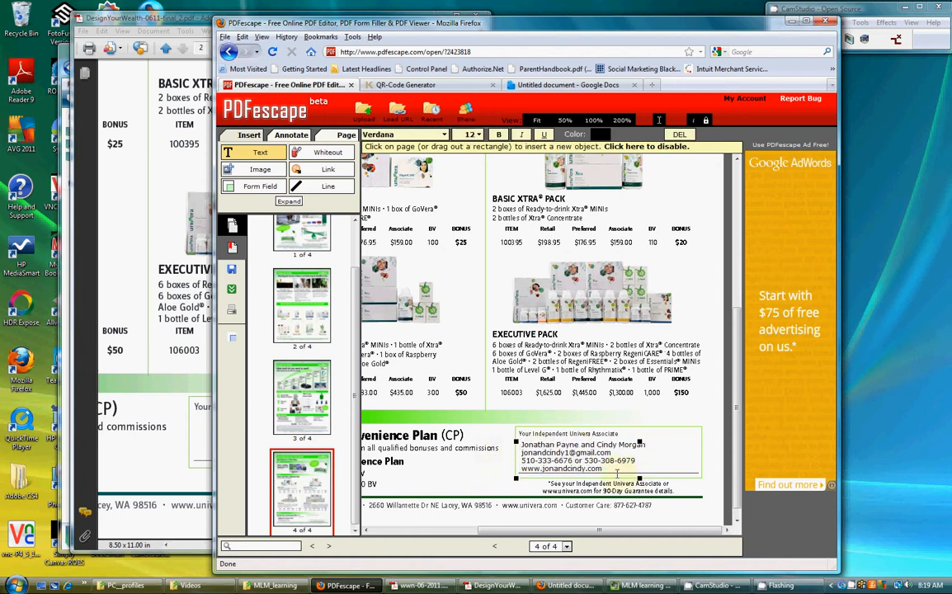
pyautogui.click(511, 439)
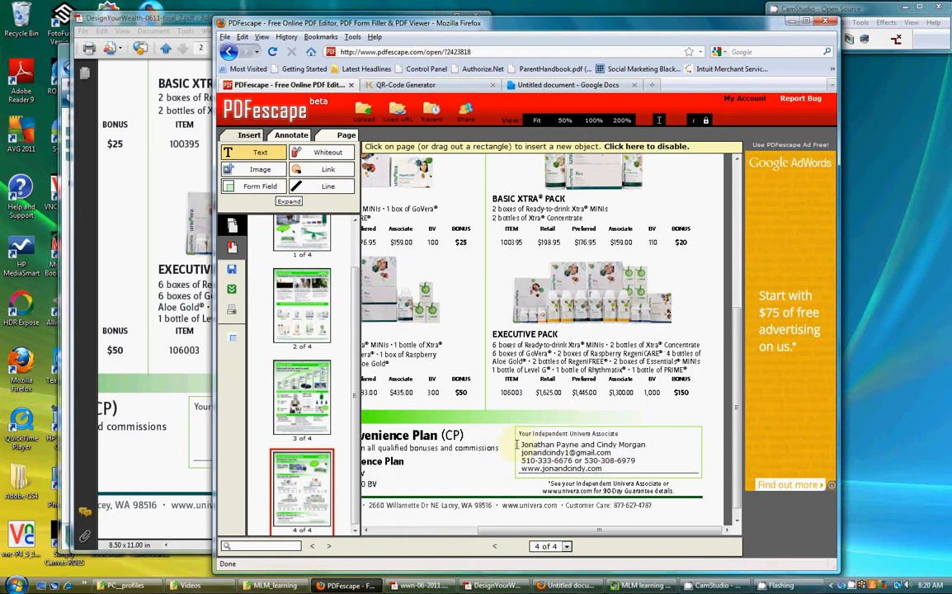
pyautogui.moveTo(517, 444); pyautogui.dragTo(673, 482)
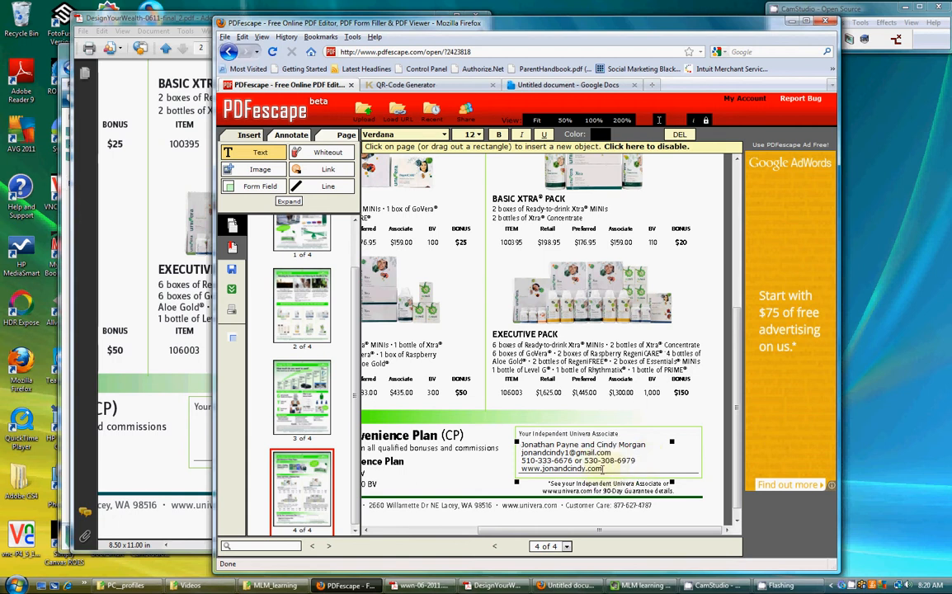
pyautogui.click(522, 444)
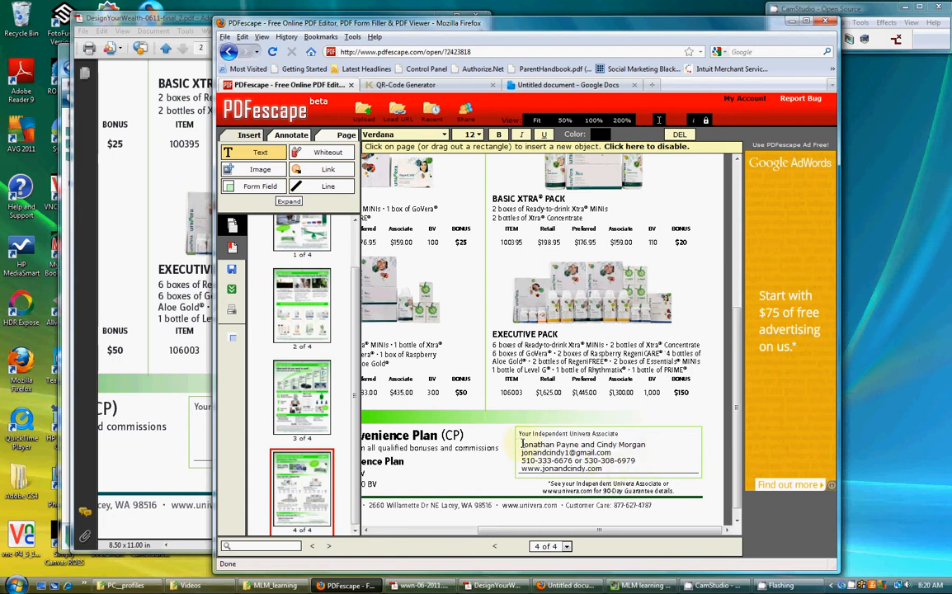
pyautogui.moveTo(522, 444); pyautogui.dragTo(628, 474)
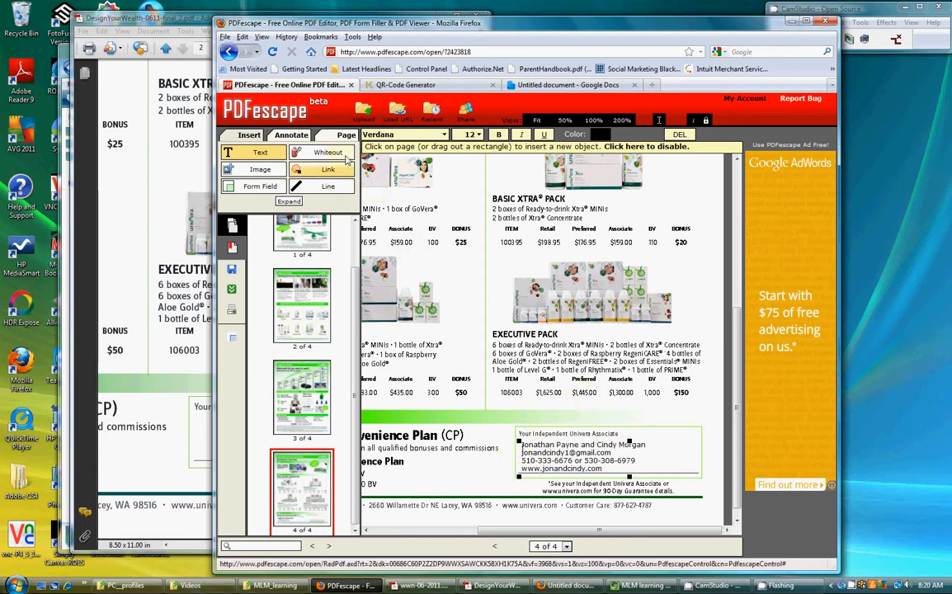
pyautogui.click(260, 169)
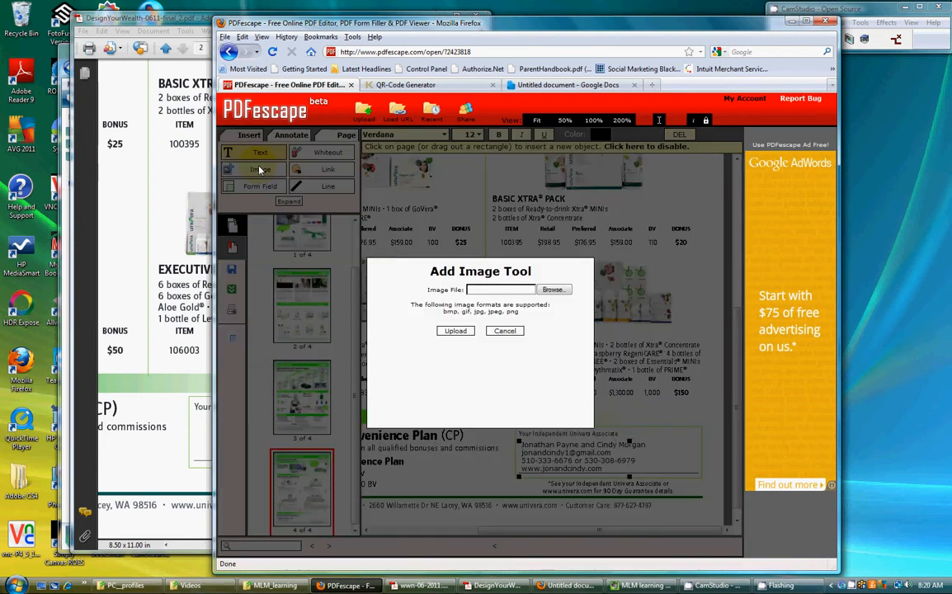
pyautogui.click(506, 331)
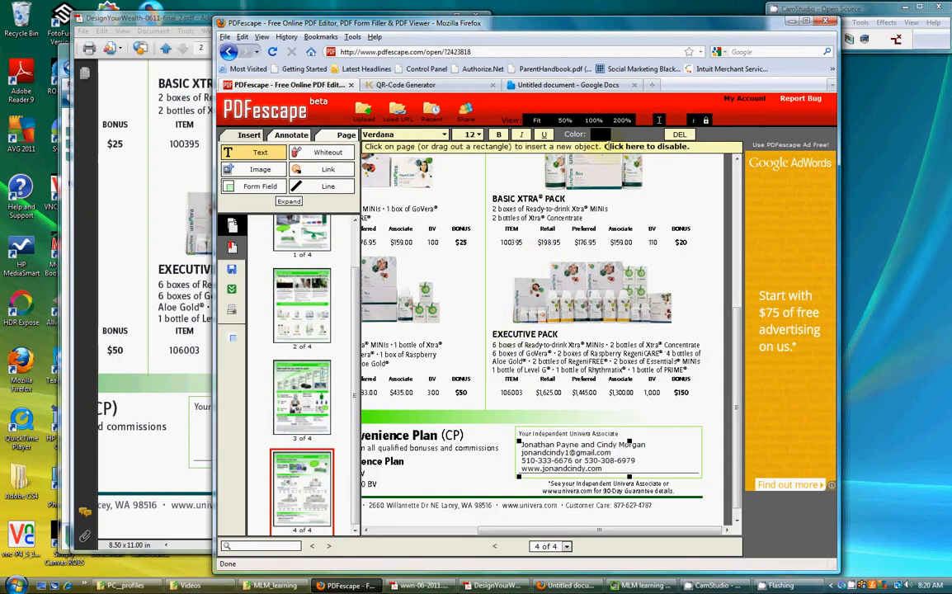
# Step: Switch to the Kaywa QR-Code Generator and generate a size S QR code for the associate's myunivera.com website URL
pyautogui.click(577, 85)
pyautogui.scroll(3, 616, 298)
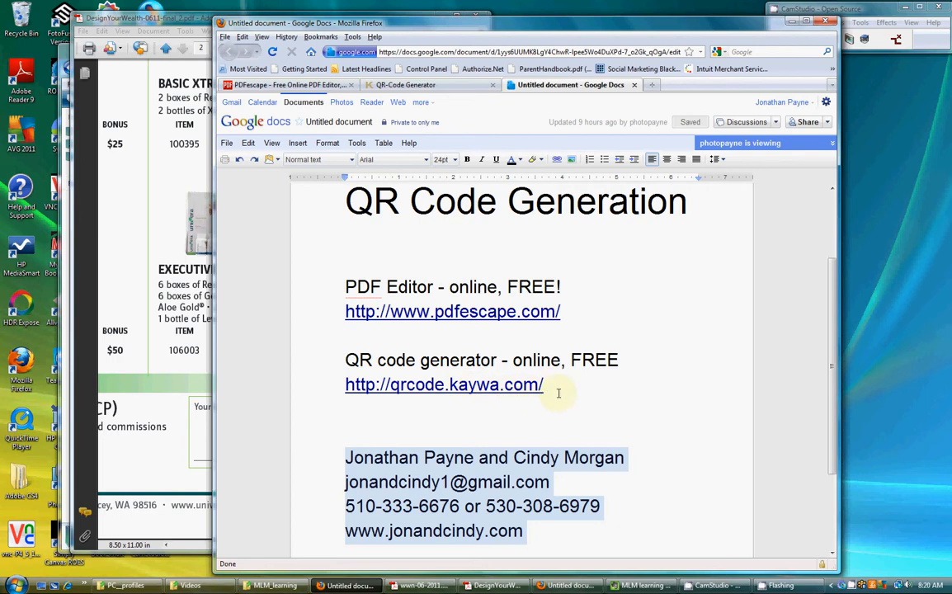
pyautogui.click(453, 85)
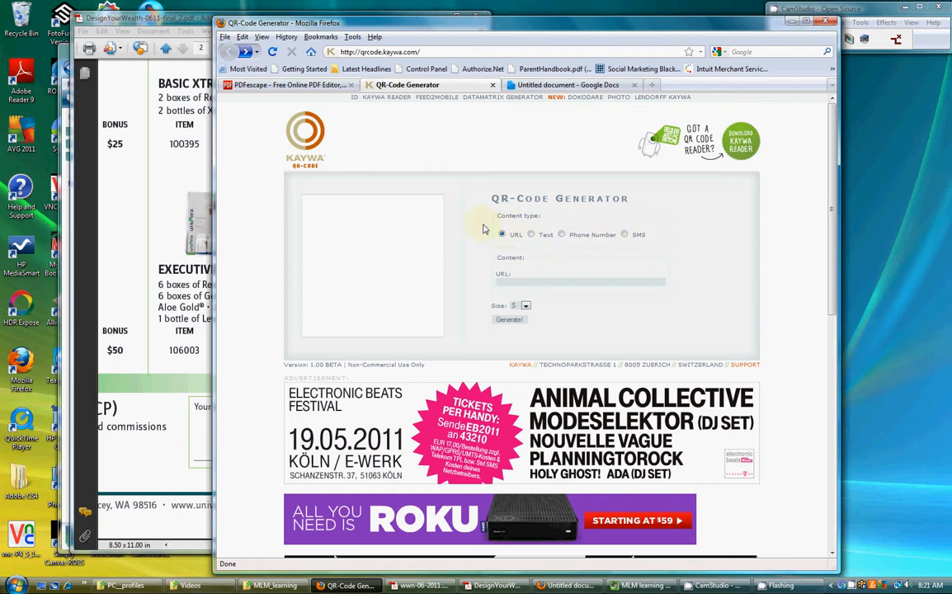
pyautogui.click(512, 283)
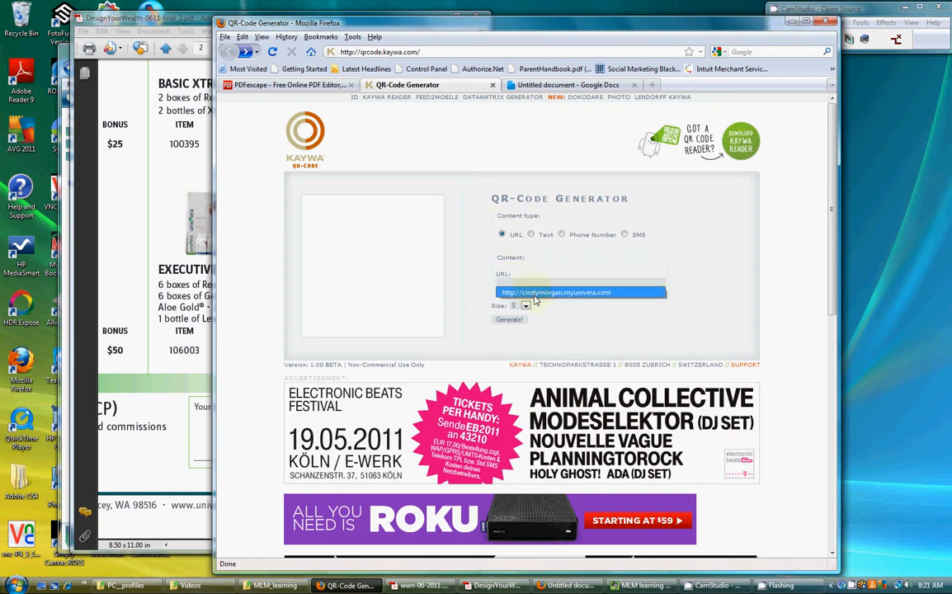
pyautogui.click(537, 292)
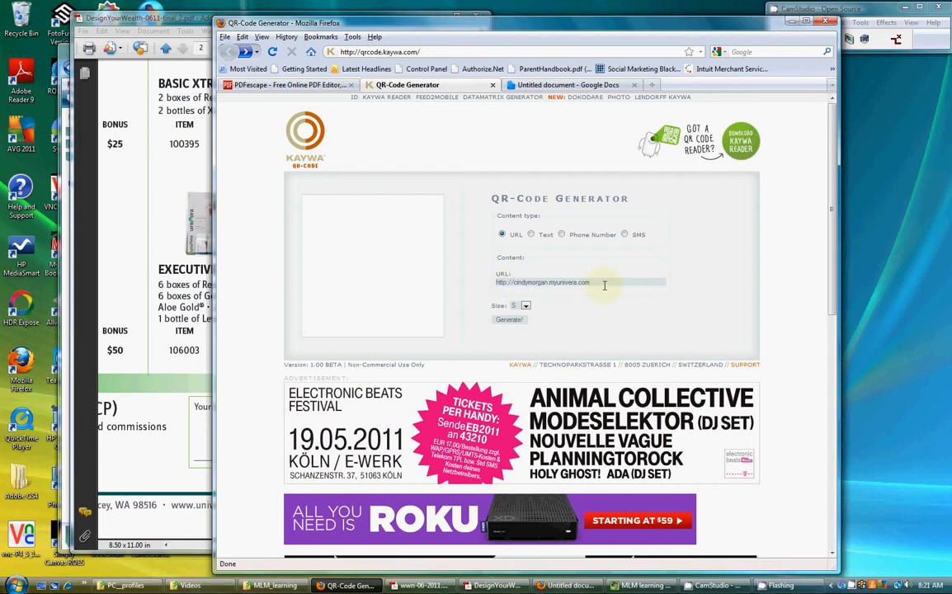
pyautogui.click(525, 306)
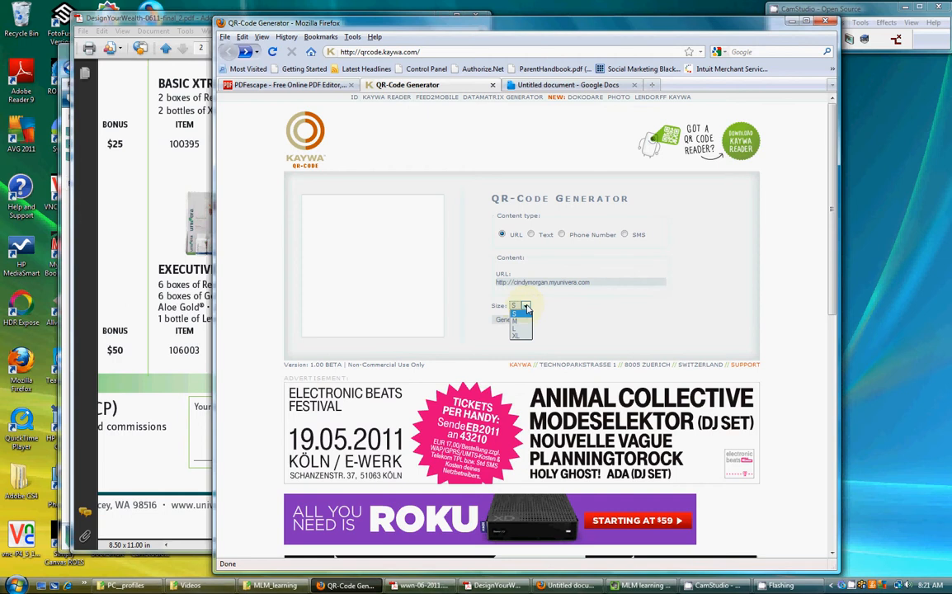
pyautogui.click(522, 314)
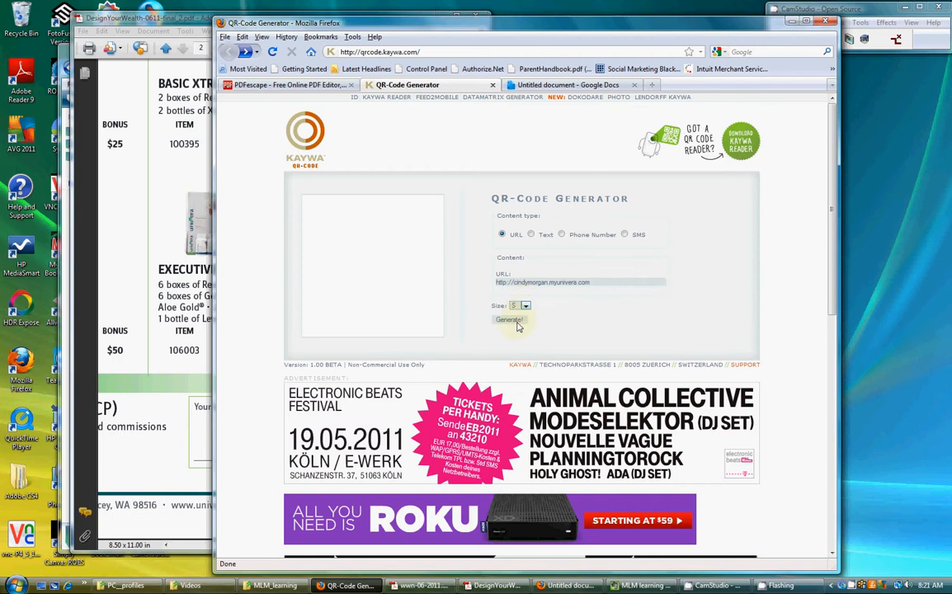
pyautogui.click(508, 321)
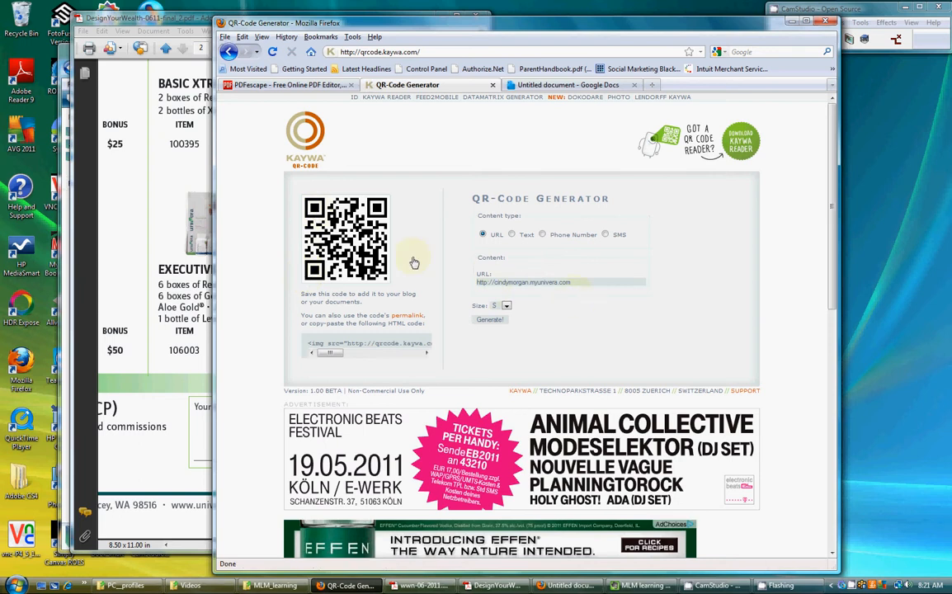
pyautogui.rightClick(352, 241)
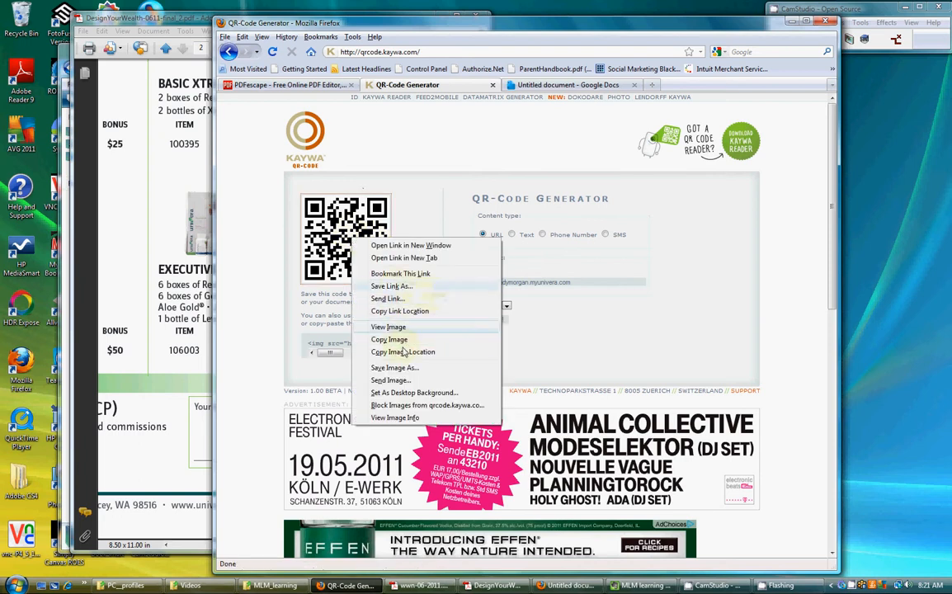
pyautogui.click(400, 369)
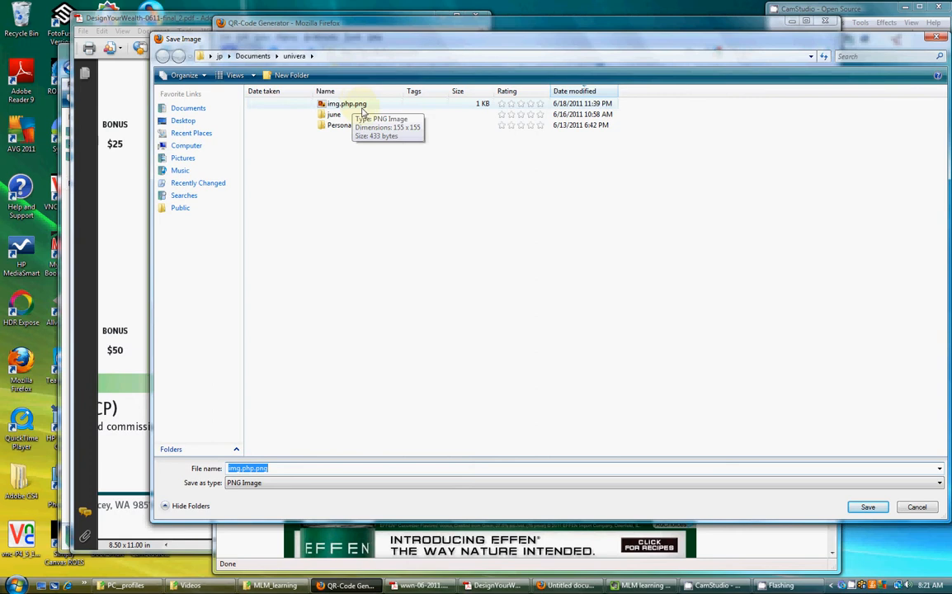
pyautogui.click(918, 507)
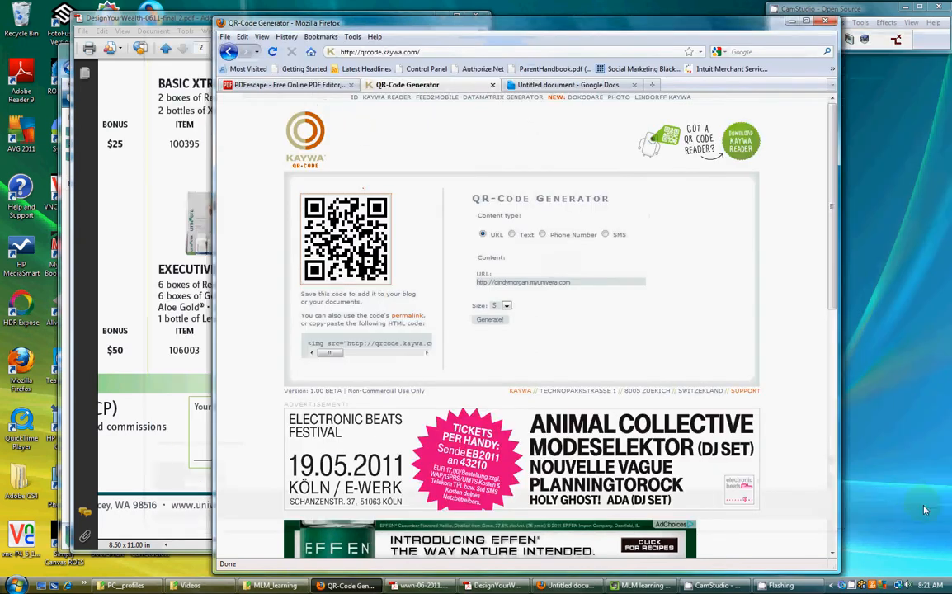
# Step: Switch back to PDFescape and upload img.php.png from the univera folder as an image to insert
pyautogui.click(316, 88)
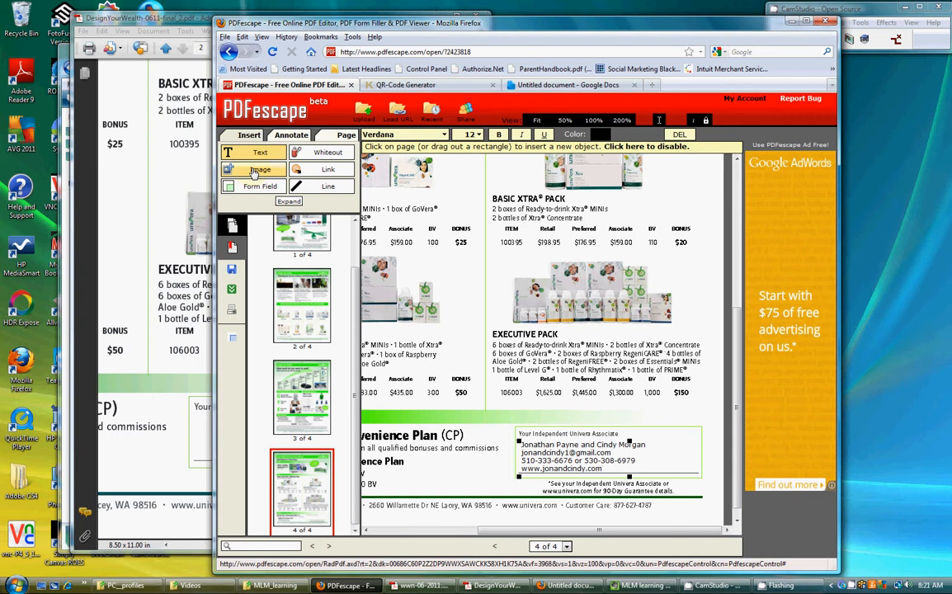
pyautogui.click(254, 171)
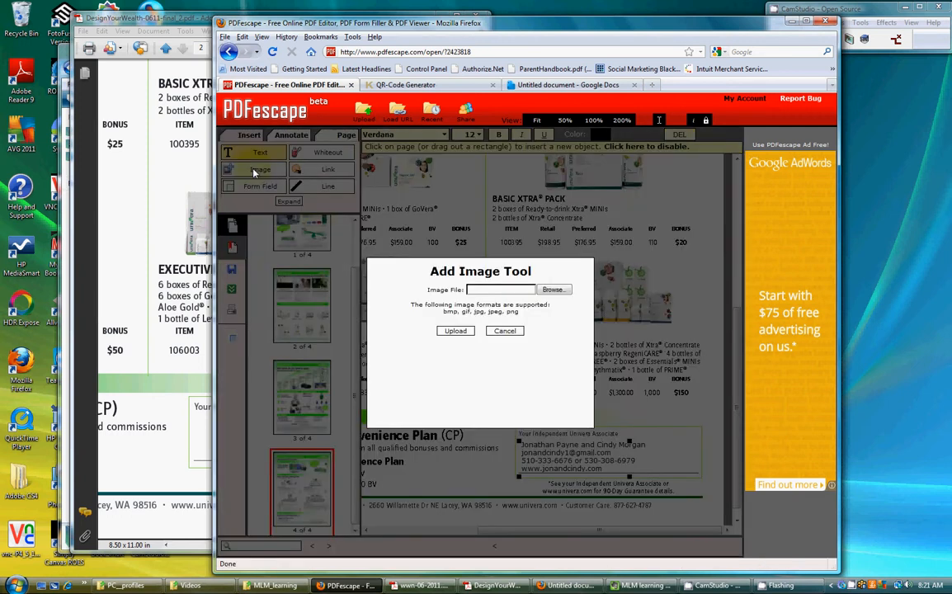
pyautogui.click(553, 290)
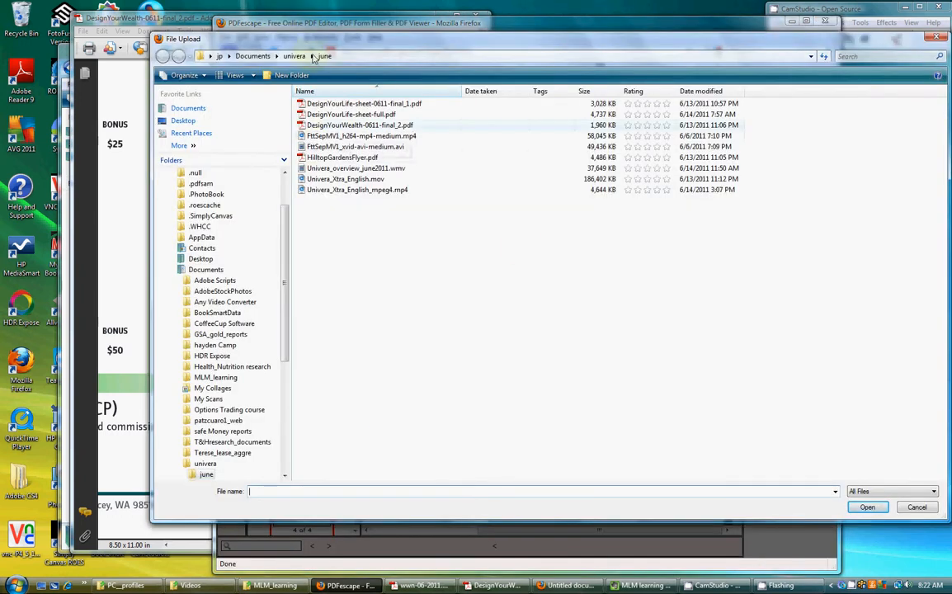
pyautogui.click(295, 55)
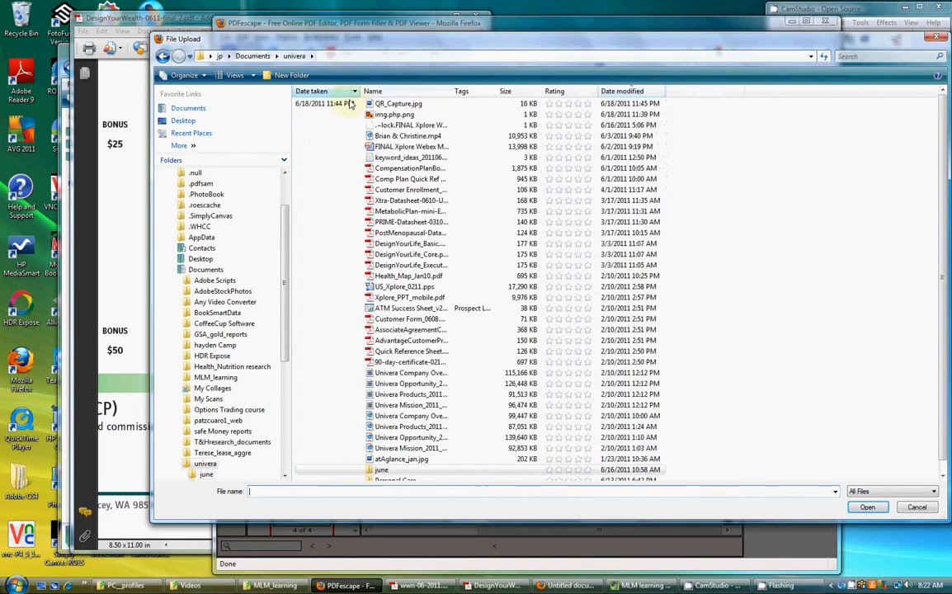
pyautogui.click(383, 115)
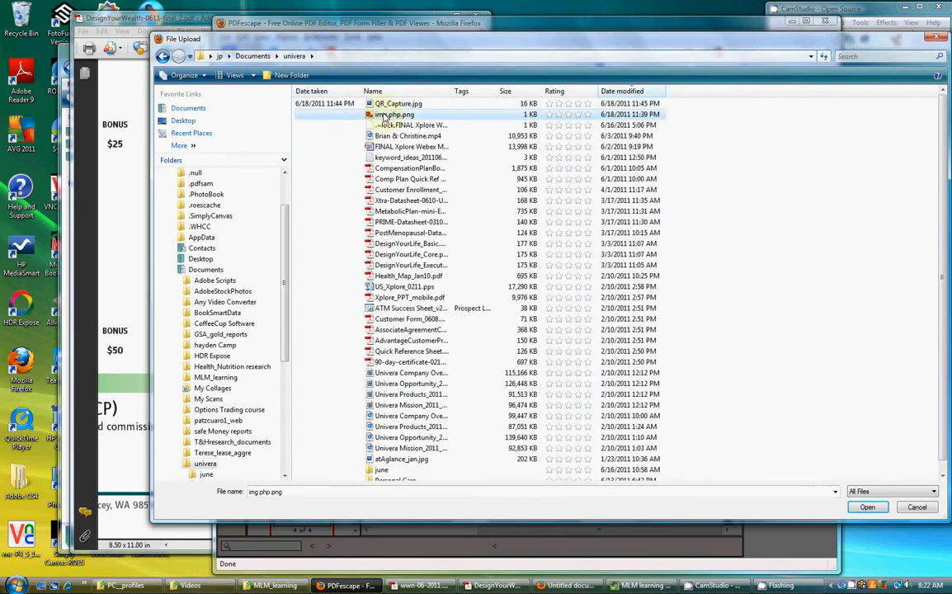
pyautogui.doubleClick(383, 115)
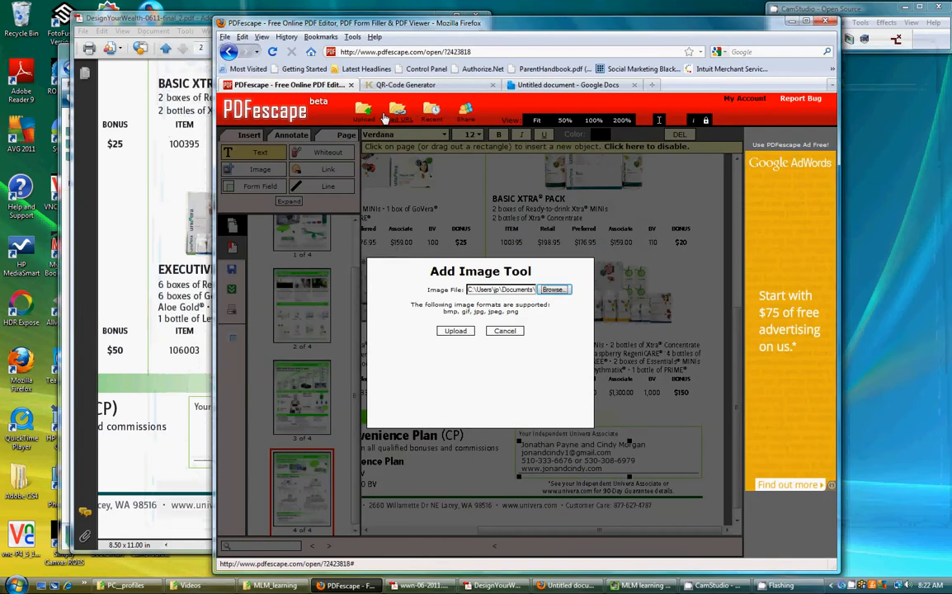
pyautogui.click(457, 331)
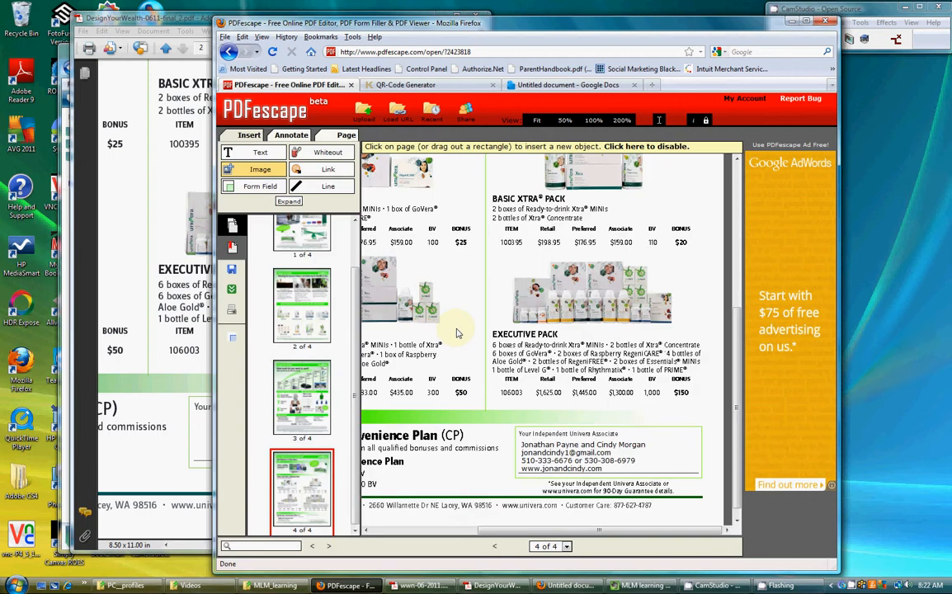
# Step: Place the QR code image beside the contact details in the associate box, and adjust its size and position to fit
pyautogui.moveTo(655, 418); pyautogui.dragTo(724, 495)
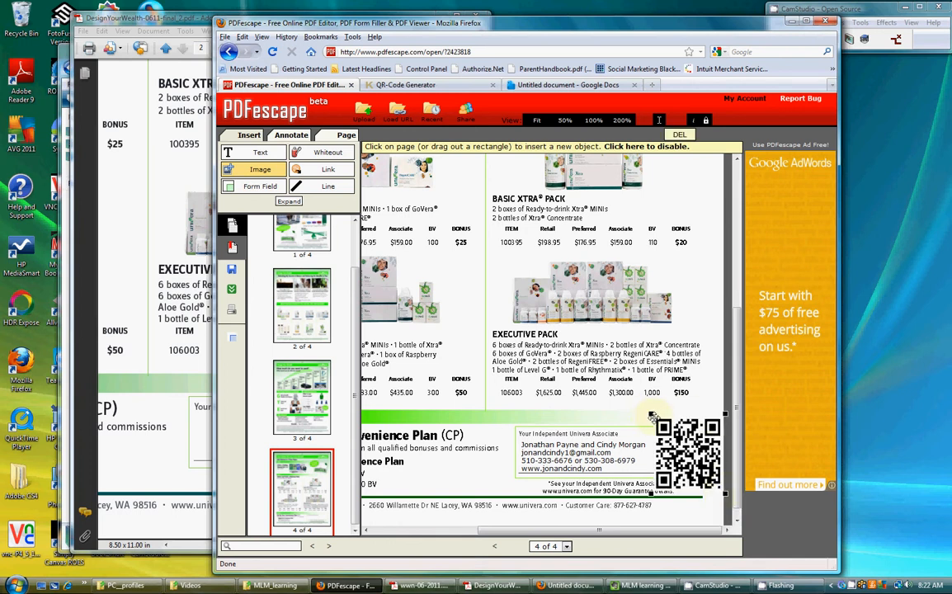
pyautogui.moveTo(649, 413); pyautogui.dragTo(641, 411)
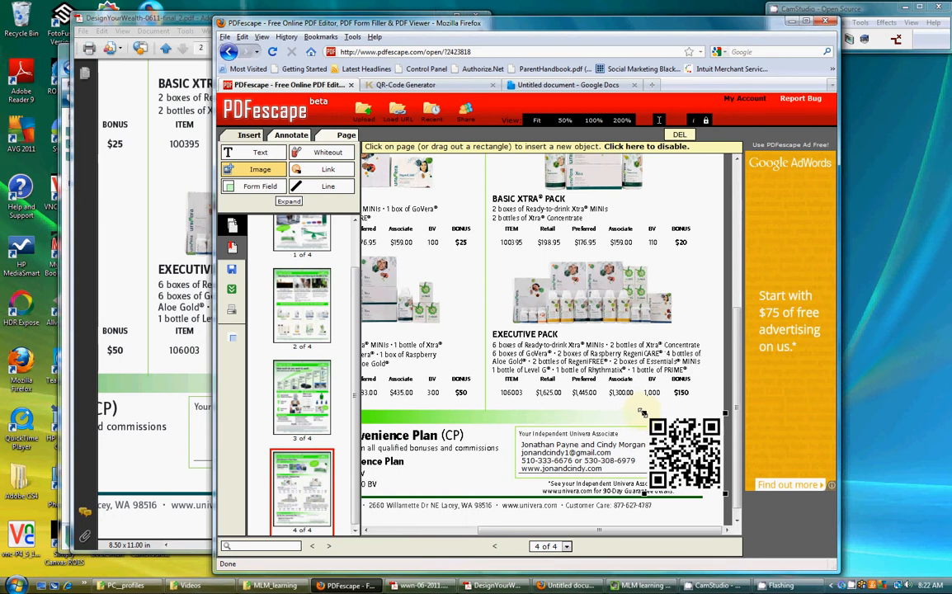
pyautogui.moveTo(643, 412)
pyautogui.mouseDown()
pyautogui.moveTo(636, 405)
pyautogui.moveTo(640, 411)
pyautogui.mouseUp()
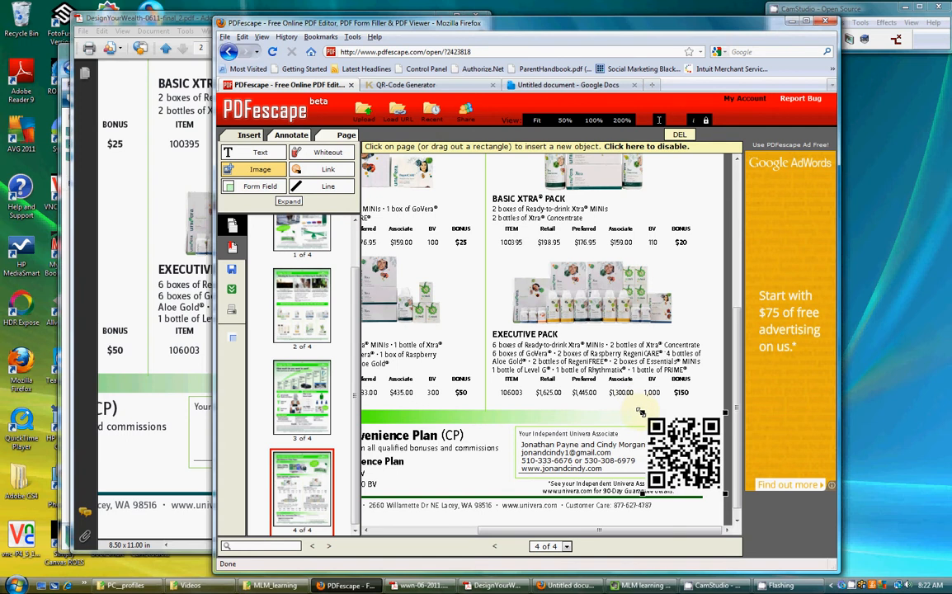
pyautogui.moveTo(725, 494); pyautogui.dragTo(712, 480)
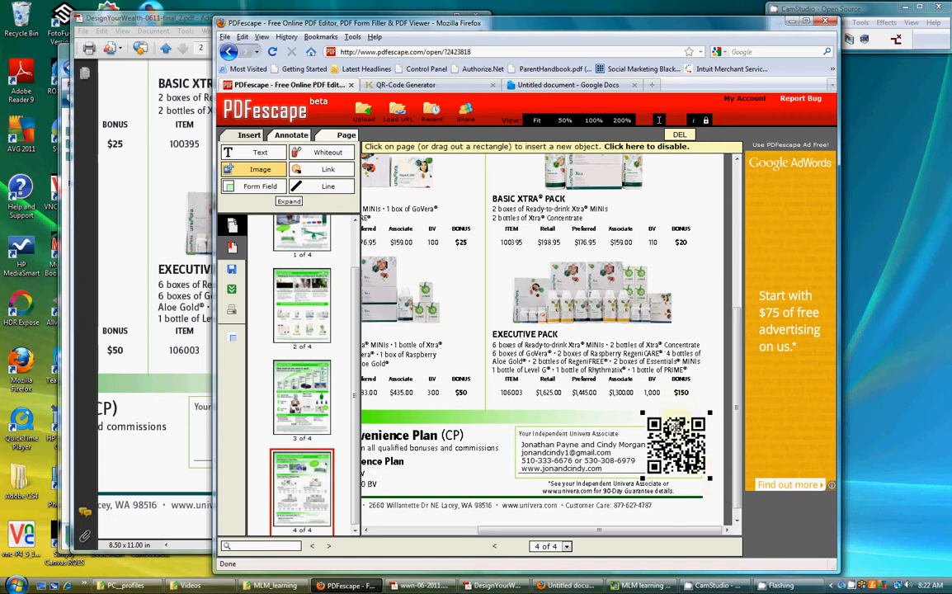
pyautogui.moveTo(676, 428); pyautogui.dragTo(678, 431)
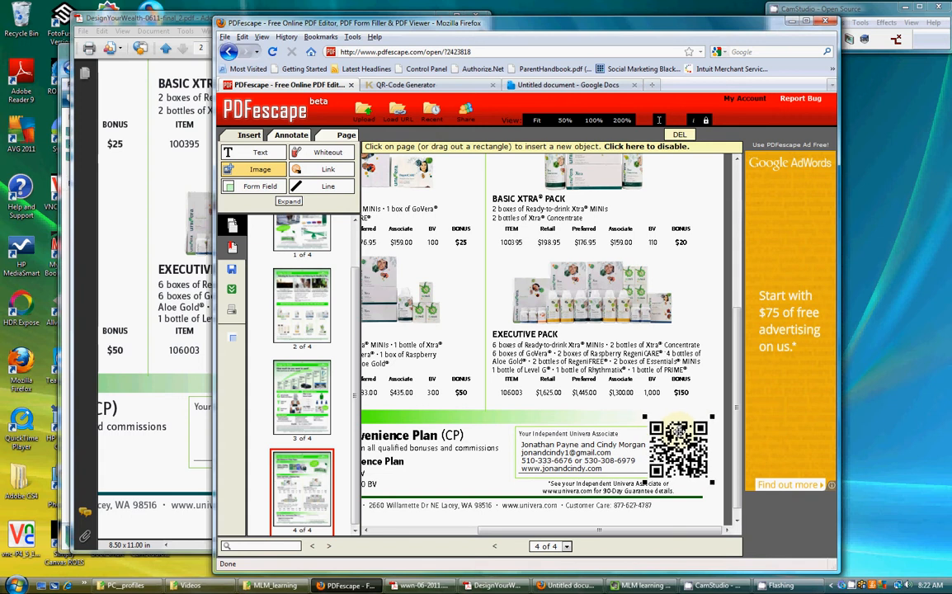
pyautogui.click(738, 520)
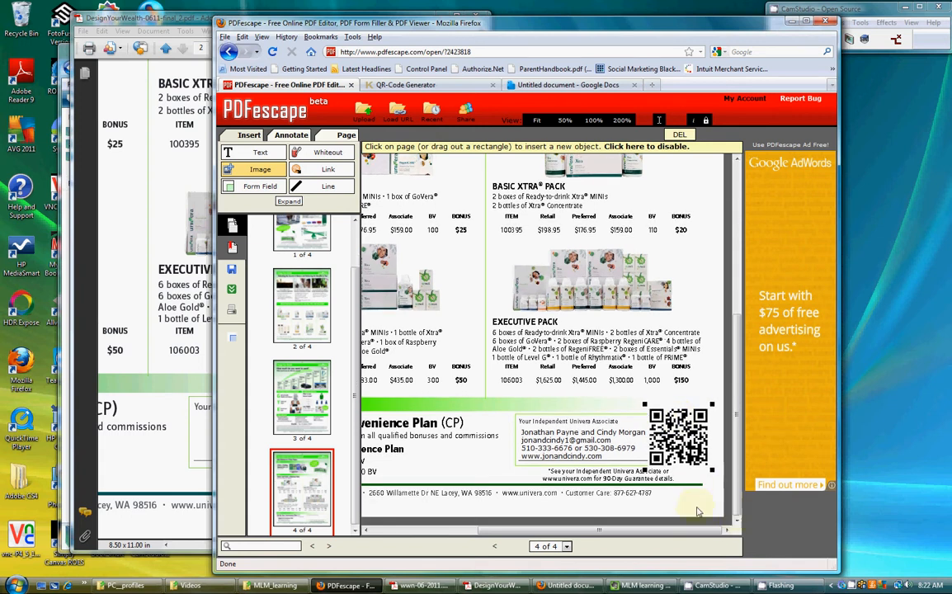
pyautogui.hotkey('ctrl', 'v')
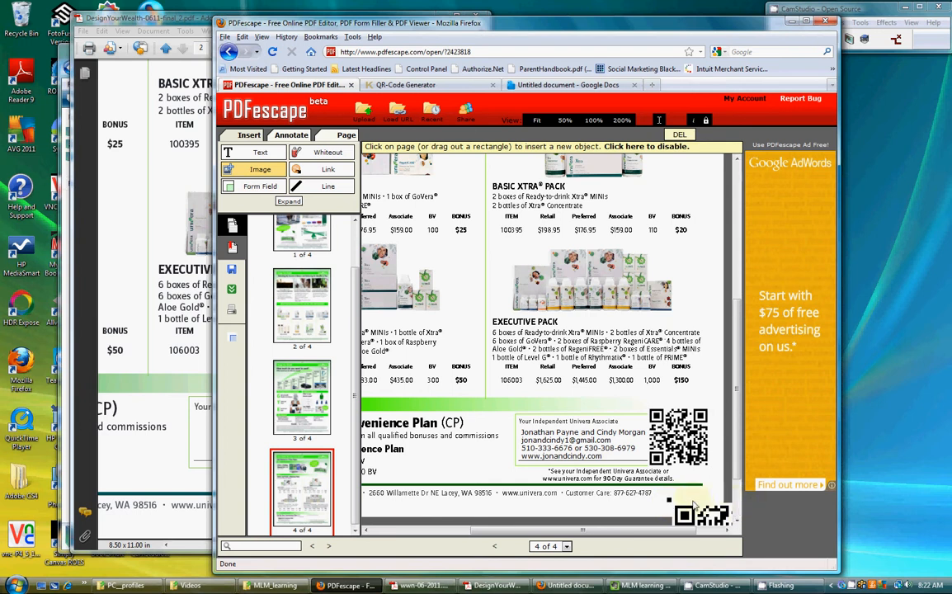
pyautogui.press('Delete')
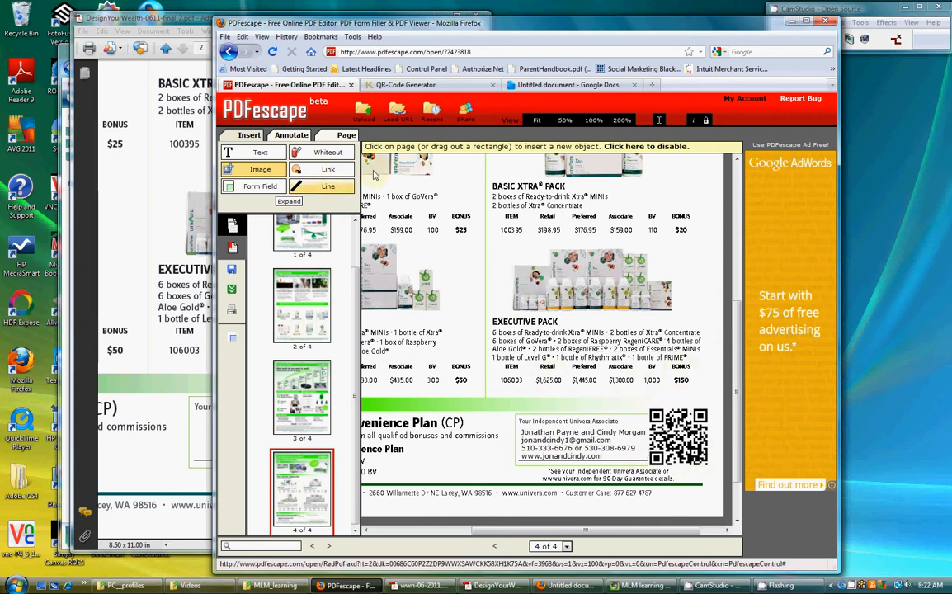
# Step: Save and download the edited flyer, DesignYourLife-sheet-full.pdf, opening it with Adobe Reader 9.4
pyautogui.click(232, 270)
pyautogui.click(233, 292)
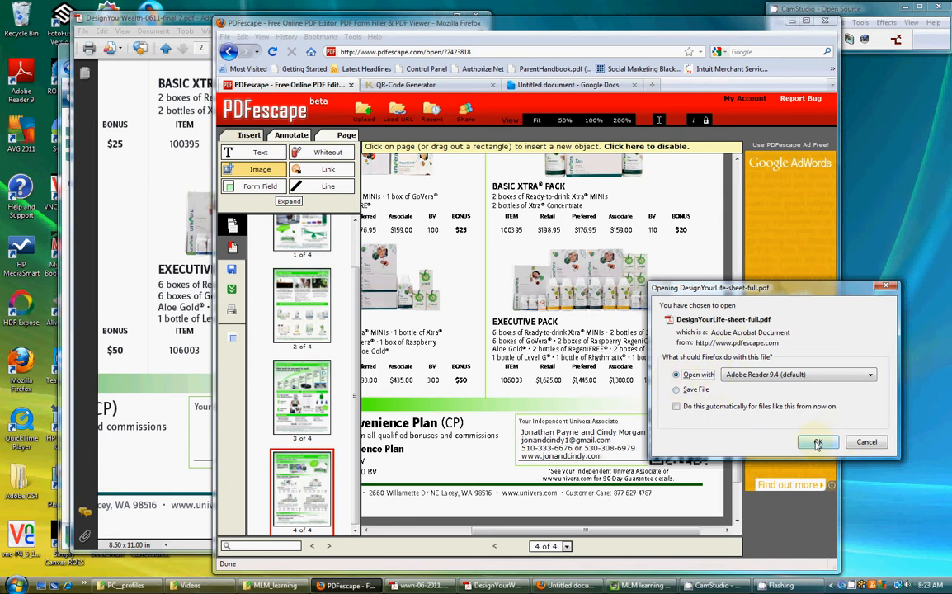
pyautogui.click(817, 444)
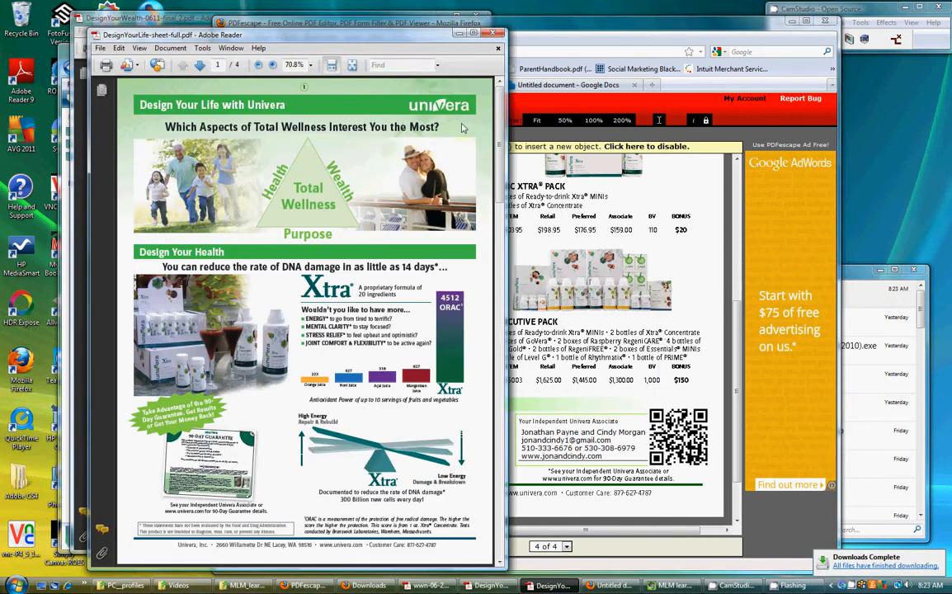
# Step: Examine the contact details and QR code in the associate box on page 4 of the downloaded PDF at 125% zoom
pyautogui.moveTo(499, 144); pyautogui.dragTo(495, 501)
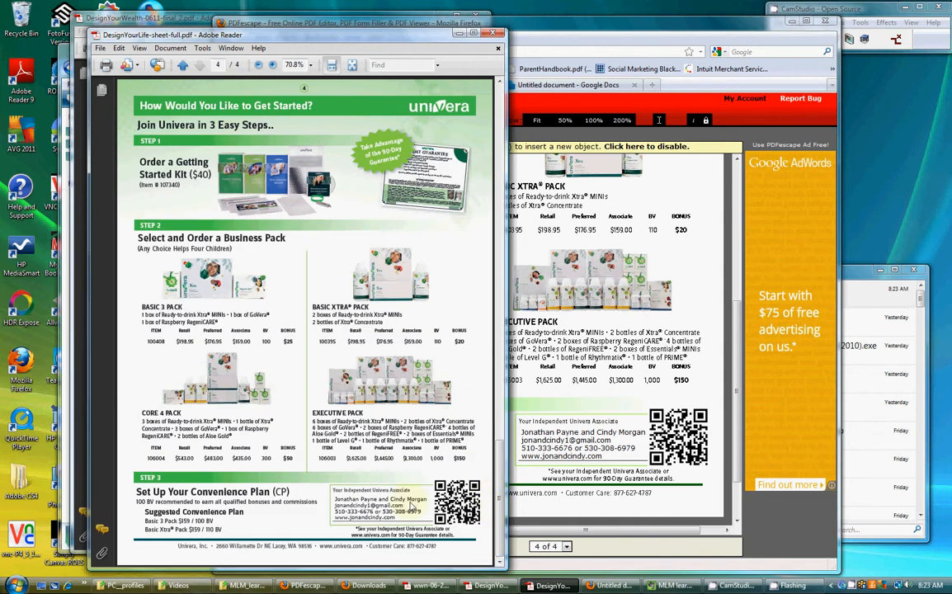
pyautogui.click(272, 65)
pyautogui.click(273, 66)
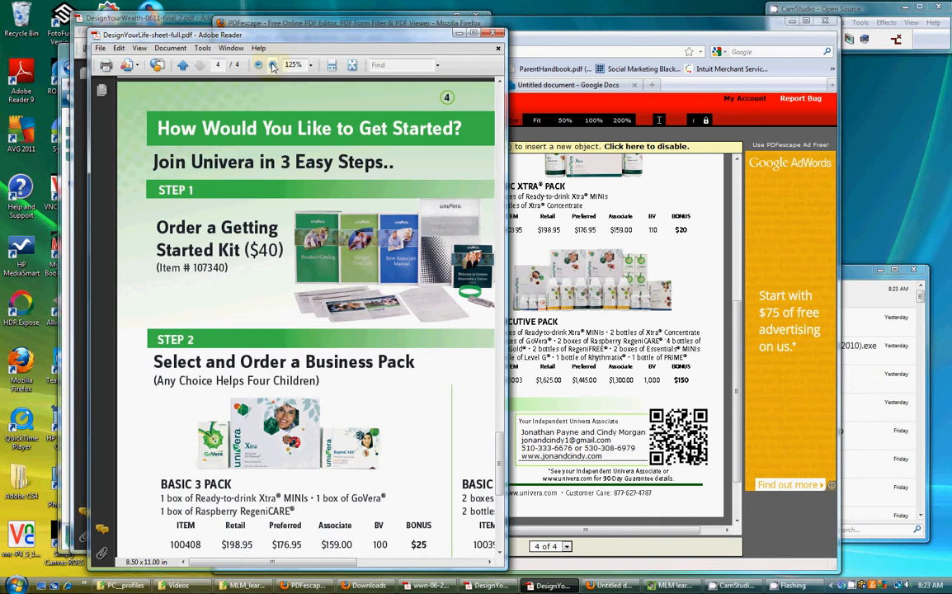
pyautogui.click(479, 562)
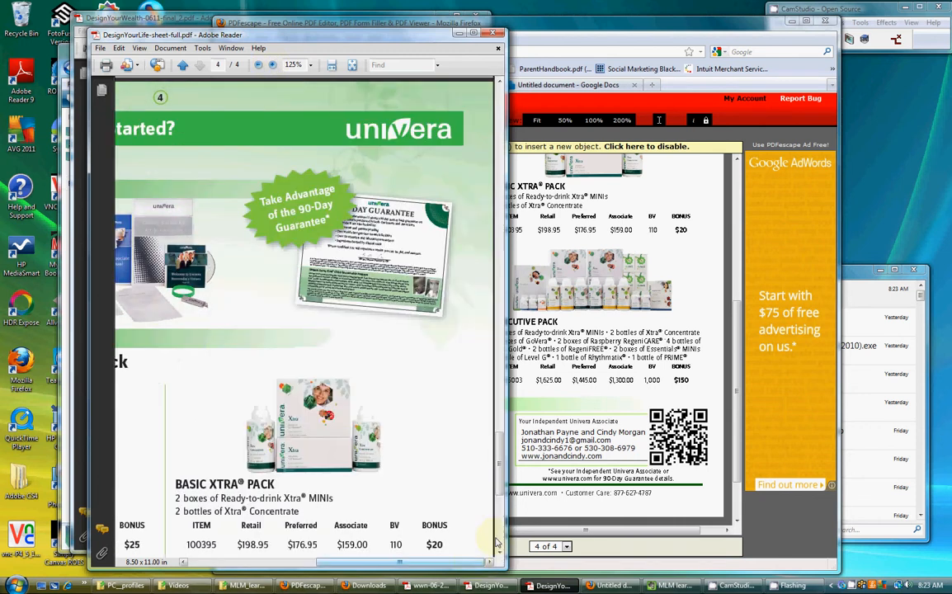
pyautogui.click(500, 518)
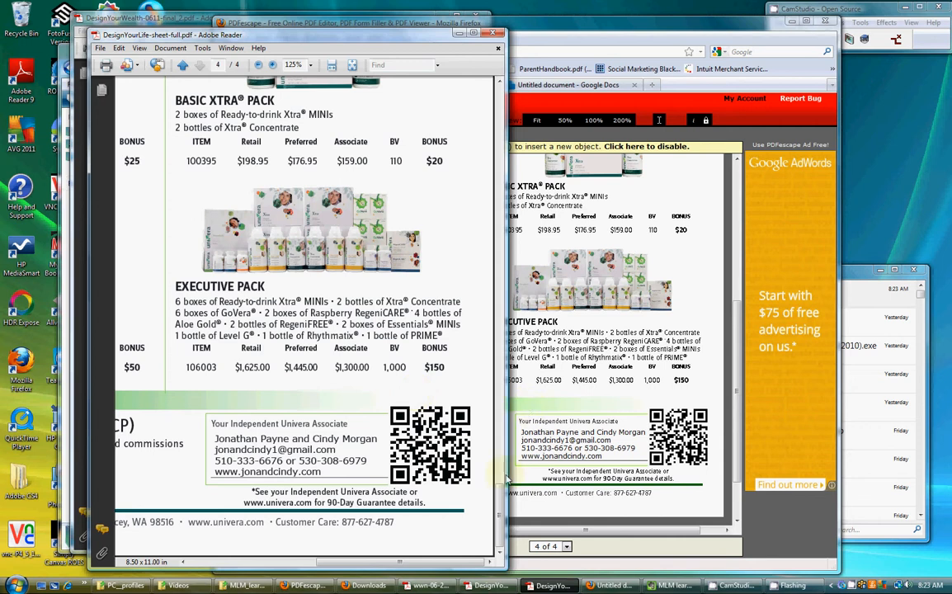
pyautogui.click(500, 533)
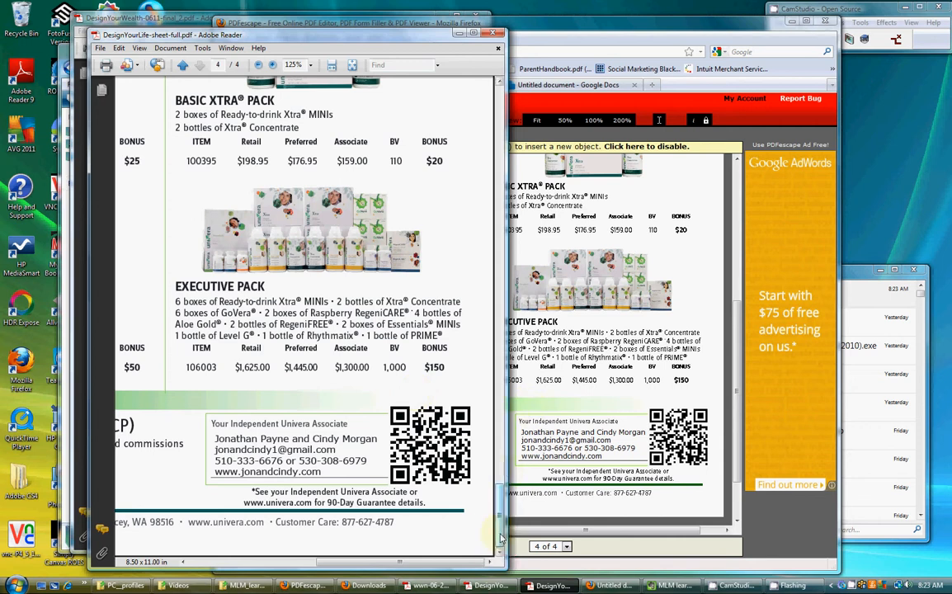
# Step: Save a copy of the flyer in the june folder as DesignYourLife-sheet-full_JP.pdf, accepting the notice about saving the original document
pyautogui.click(99, 49)
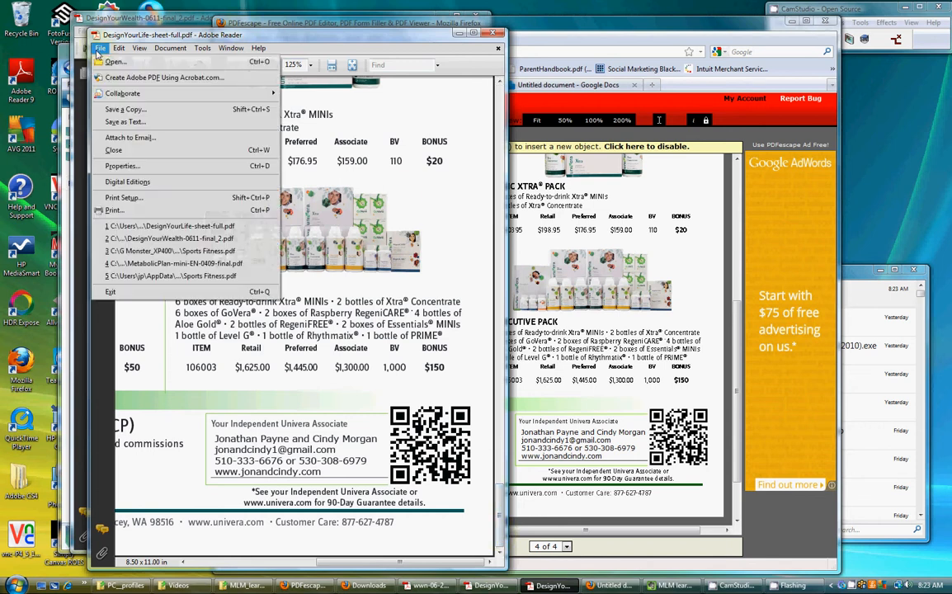
pyautogui.click(136, 109)
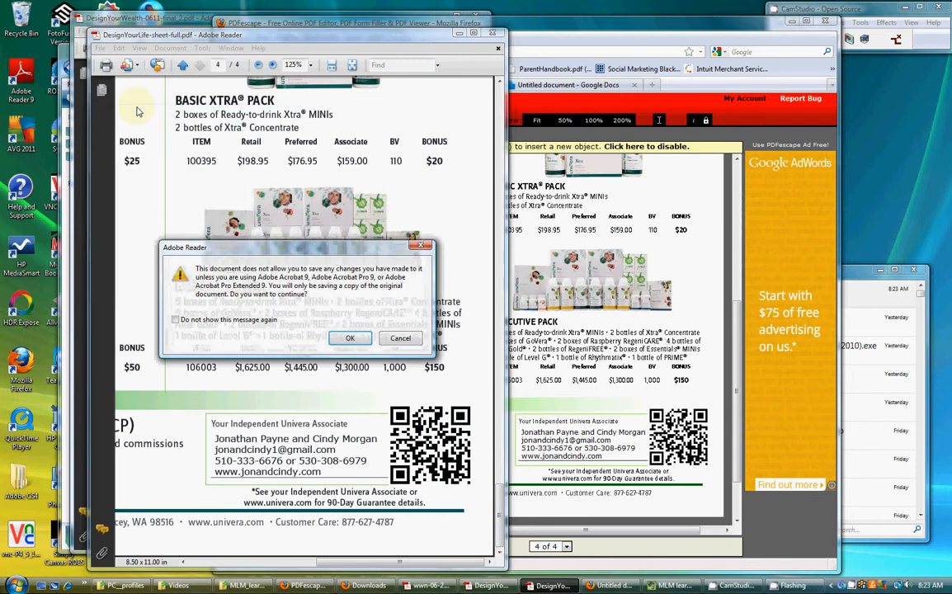
pyautogui.click(350, 339)
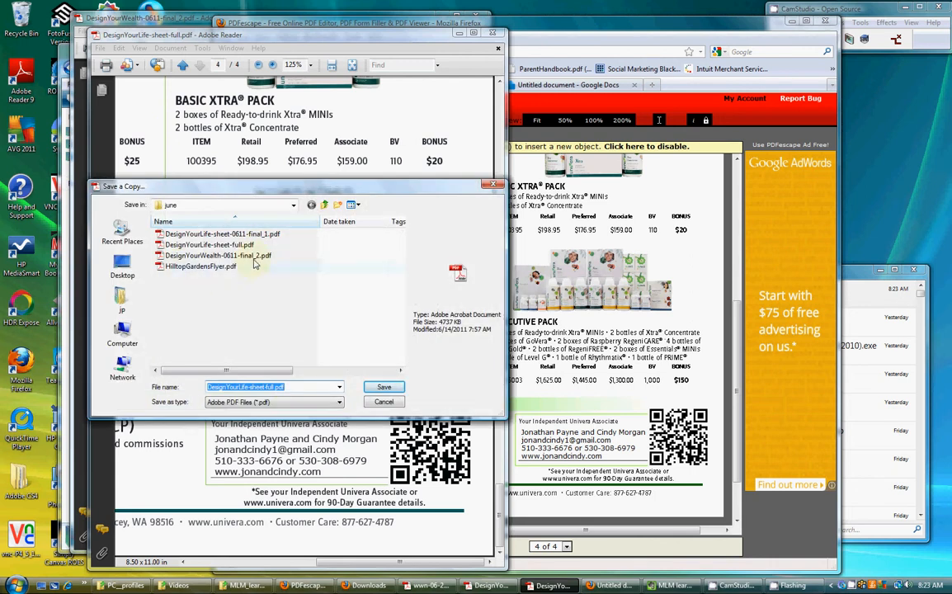
pyautogui.click(276, 388)
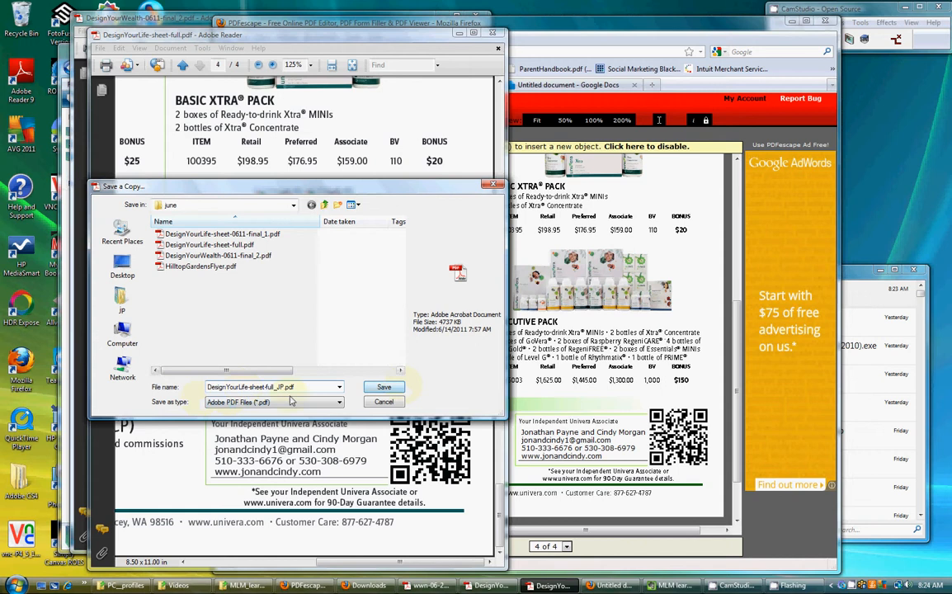
pyautogui.click(384, 388)
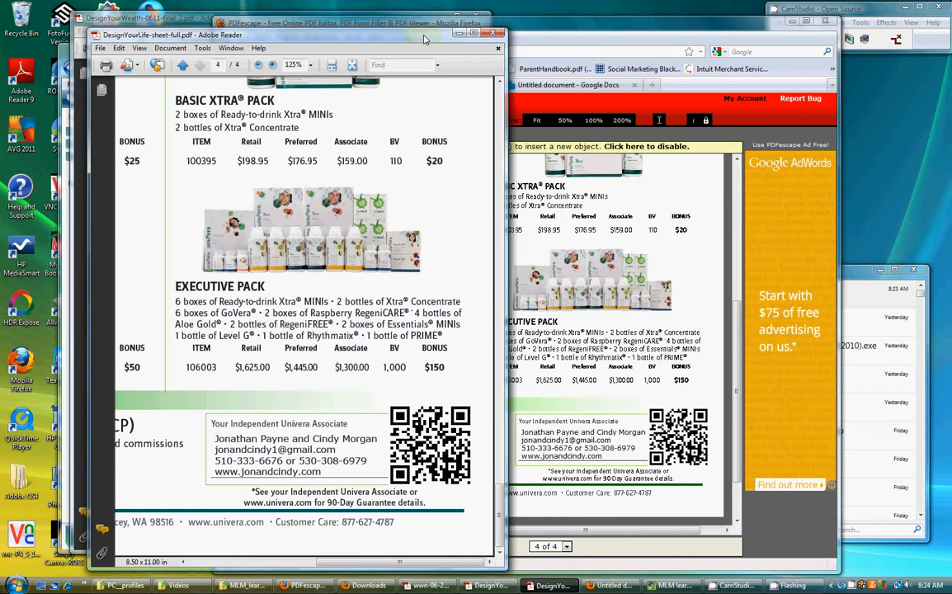
# Step: Switch to the Google Docs document in Firefox and review the PDF editor and QR code generator links under its title
pyautogui.click(623, 38)
pyautogui.click(544, 85)
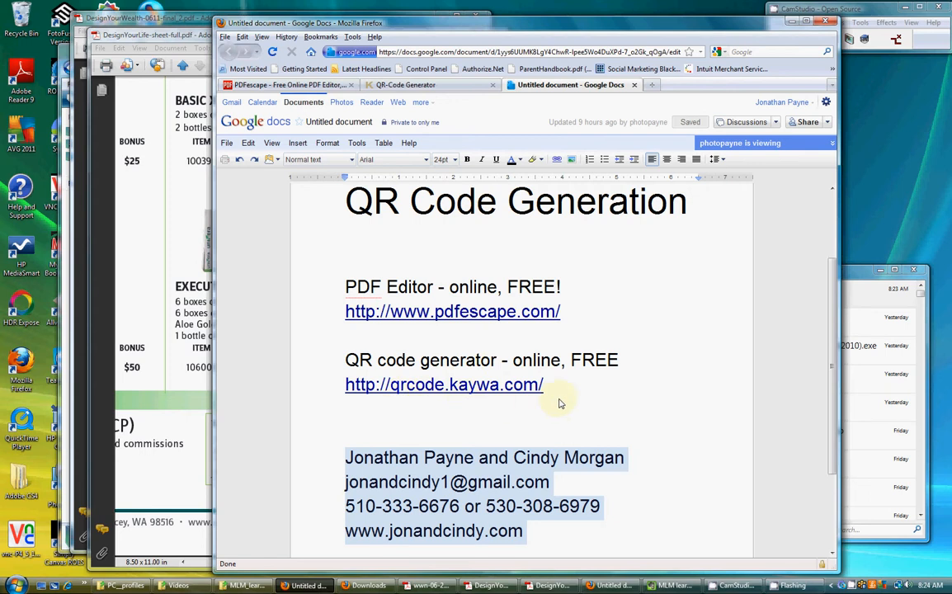
pyautogui.moveTo(831, 377); pyautogui.dragTo(833, 329)
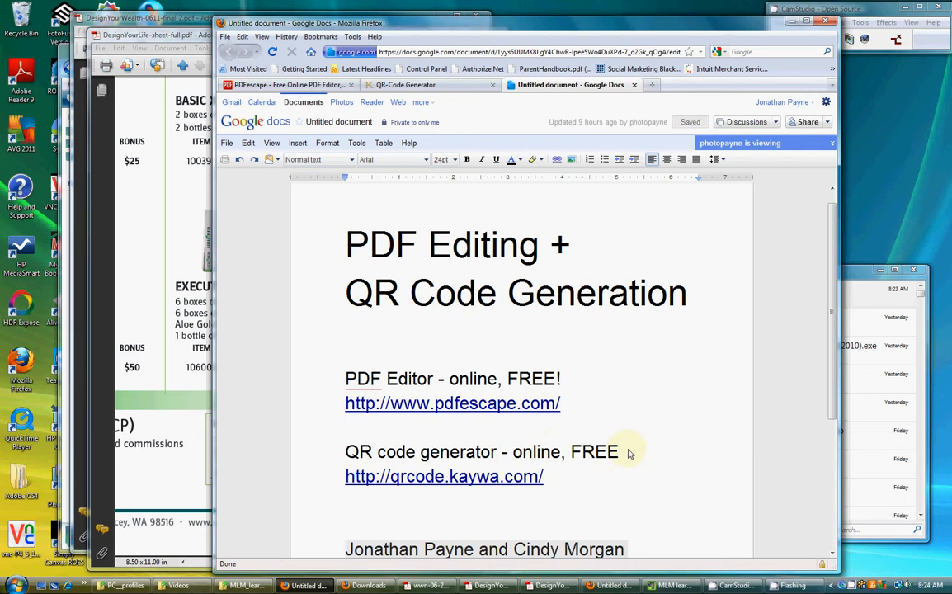
pyautogui.moveTo(834, 405)
pyautogui.mouseDown()
pyautogui.moveTo(830, 412)
pyautogui.moveTo(833, 396)
pyautogui.mouseUp()
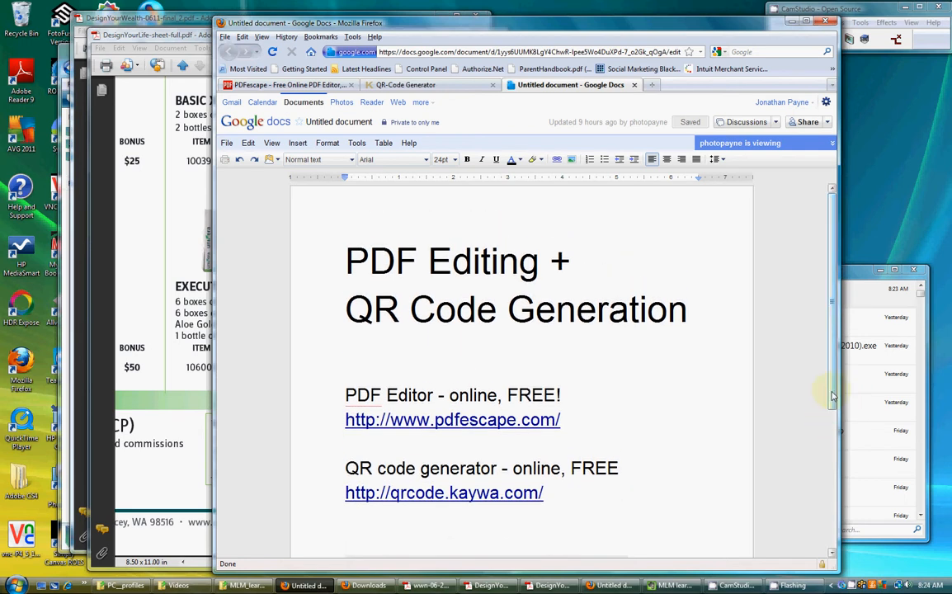